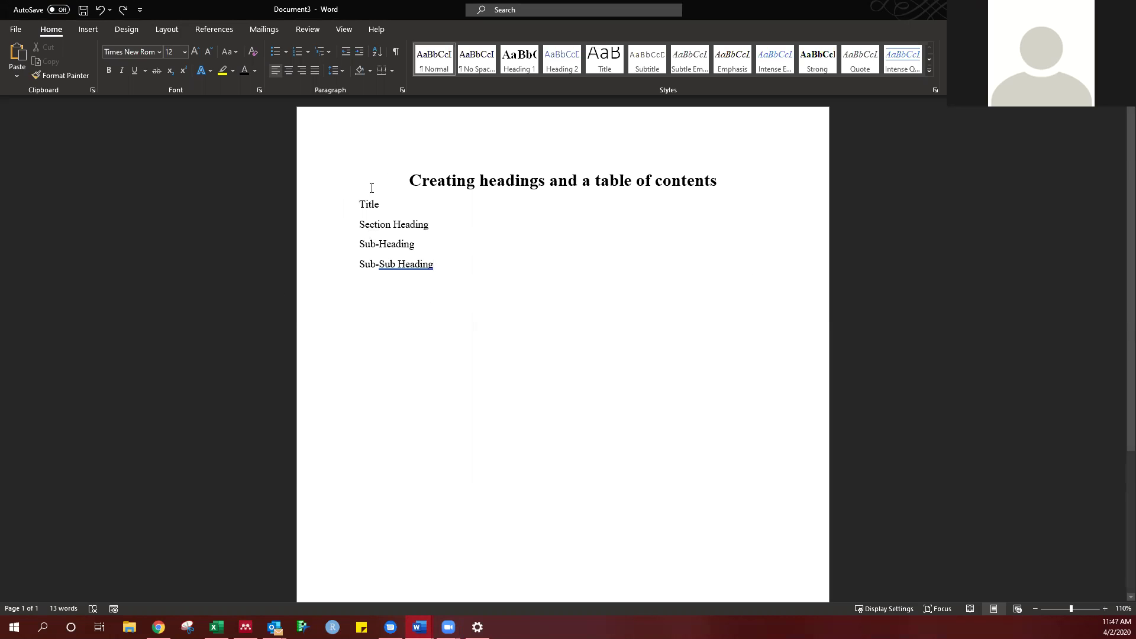
- Delete the 'Creating headings and a table of contents' heading so the page starts with Title
{"action": "left_click_drag", "start_coordinate": [373, 180], "coordinate": [796, 183]}
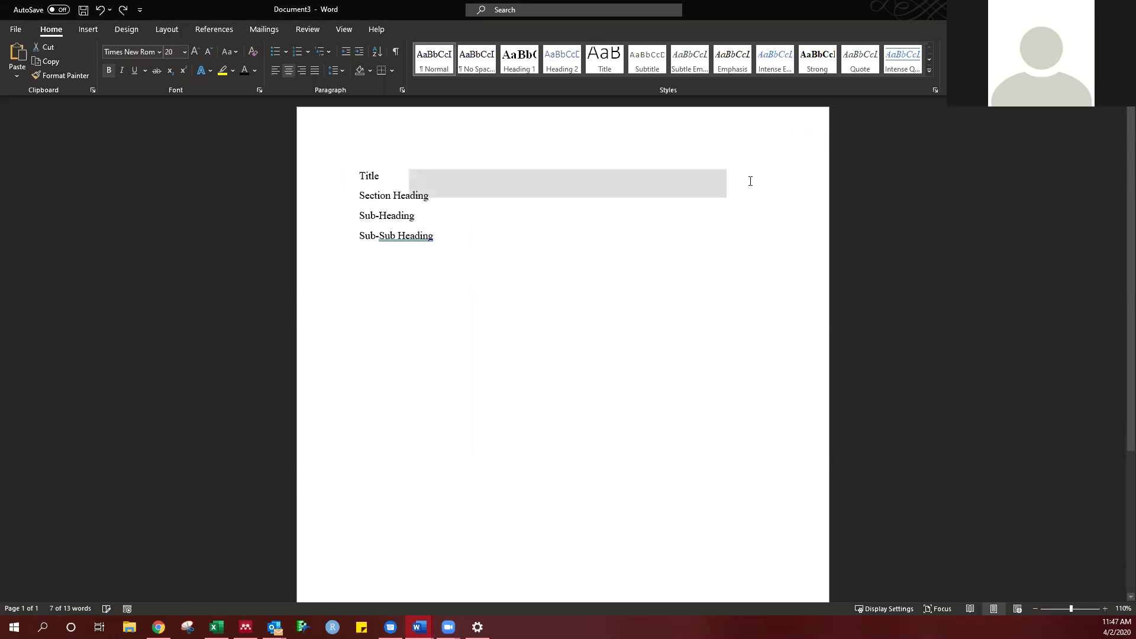
{"action": "key", "text": "BackSpace"}
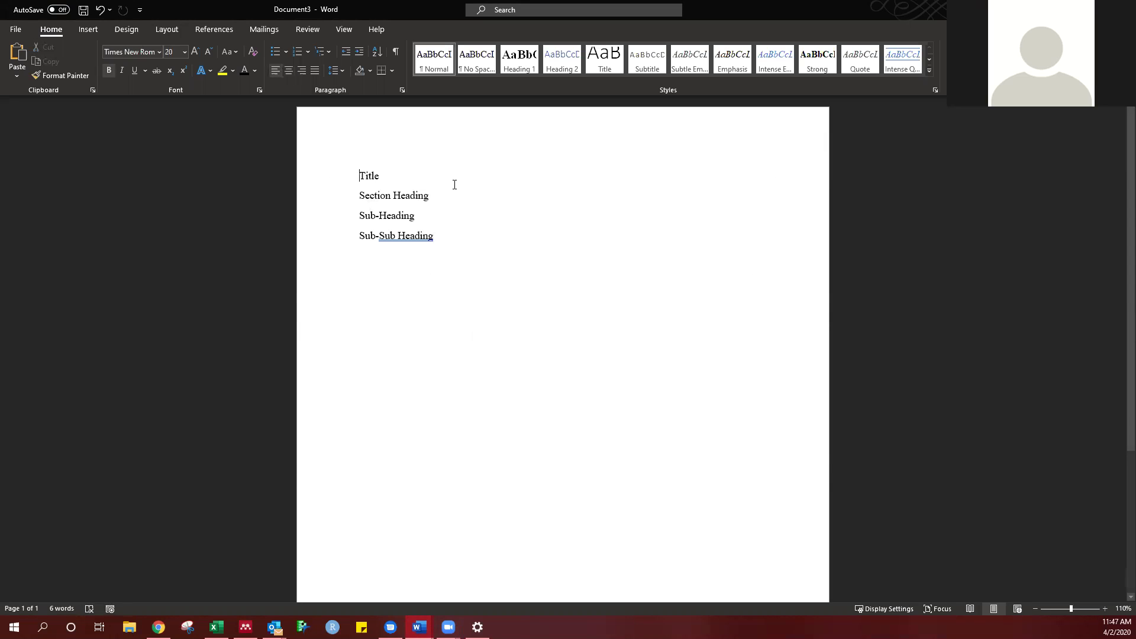
{"action": "left_click_drag", "start_coordinate": [383, 175], "coordinate": [430, 195]}
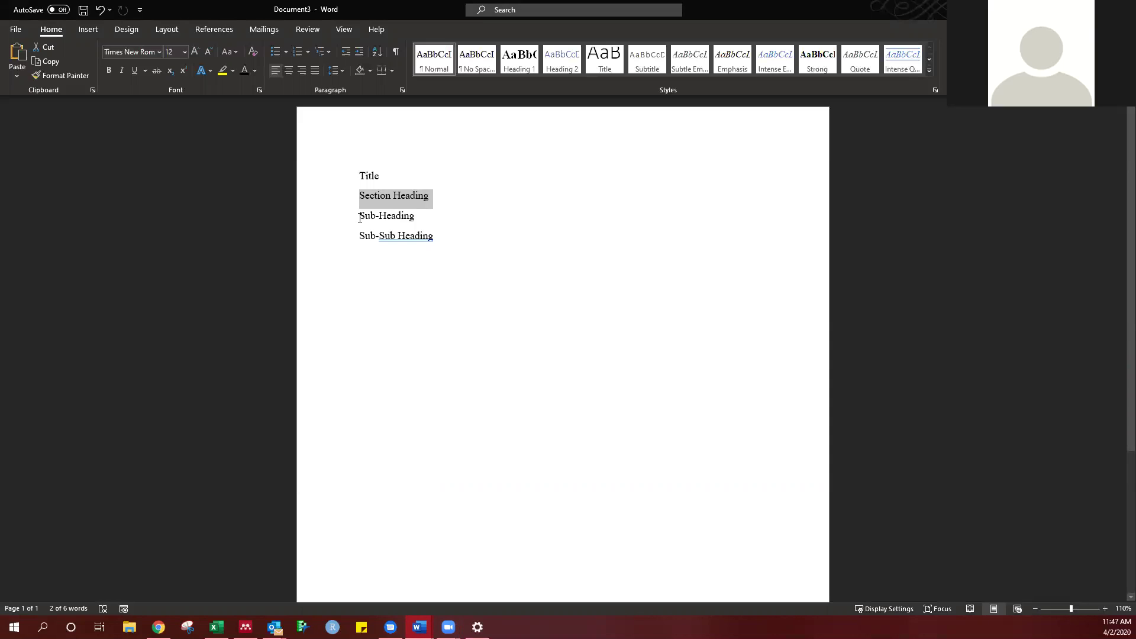
{"action": "left_click_drag", "start_coordinate": [360, 217], "coordinate": [415, 217]}
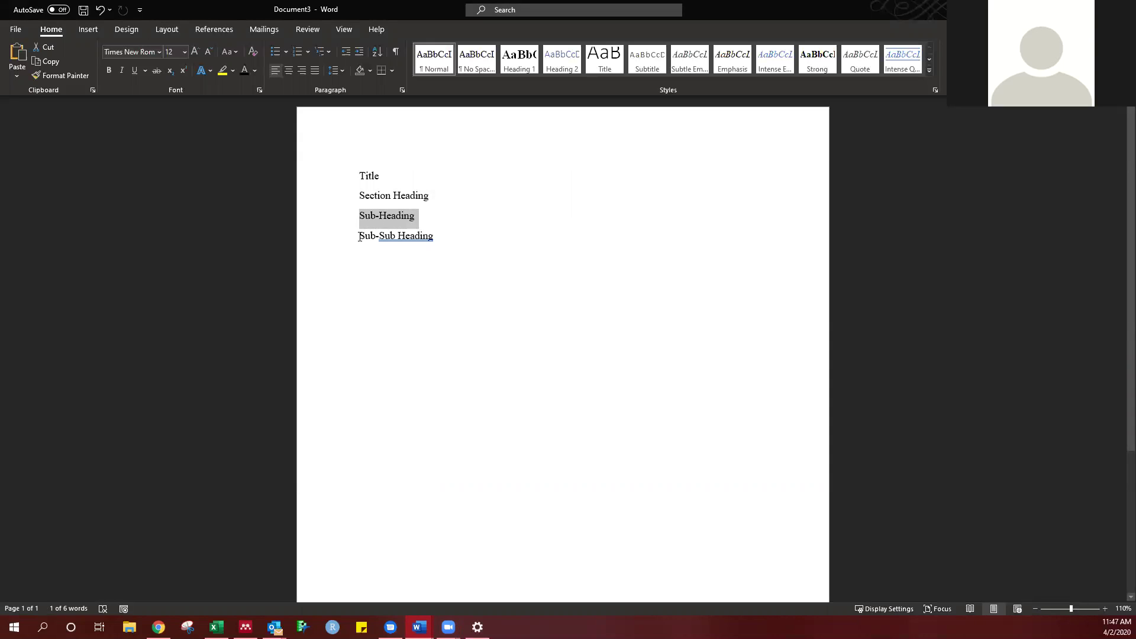
{"action": "left_click_drag", "start_coordinate": [359, 237], "coordinate": [525, 239]}
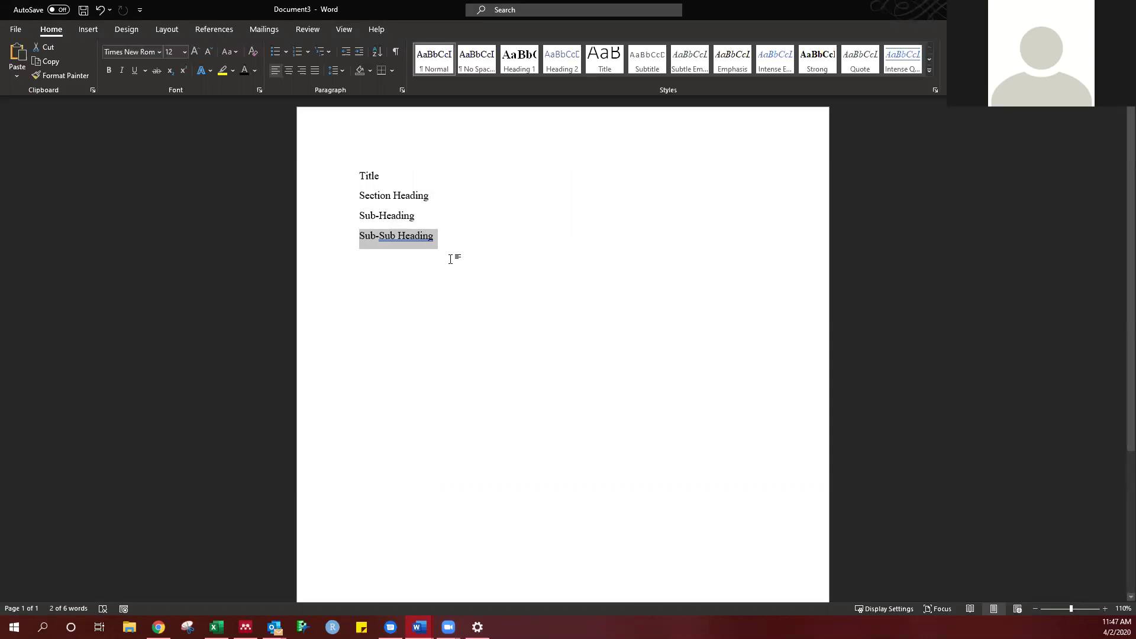
{"action": "left_click", "coordinate": [443, 239]}
{"action": "left_click_drag", "start_coordinate": [443, 240], "coordinate": [360, 238]}
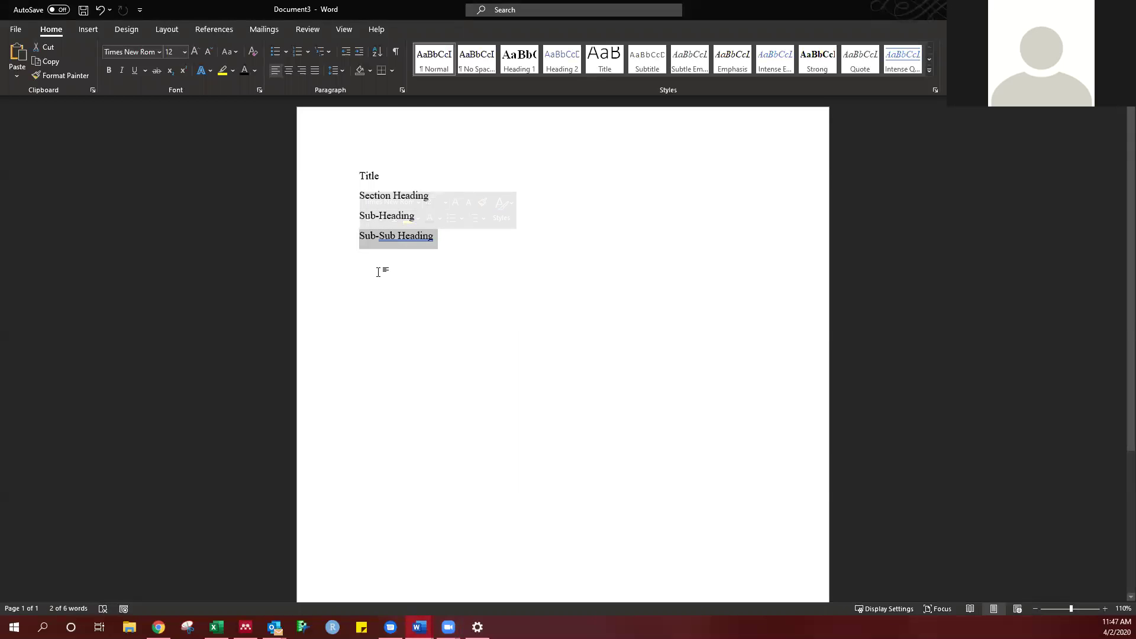
{"action": "key", "text": "Up"}
{"action": "key", "text": "End"}
{"action": "key", "text": "shift+Home"}
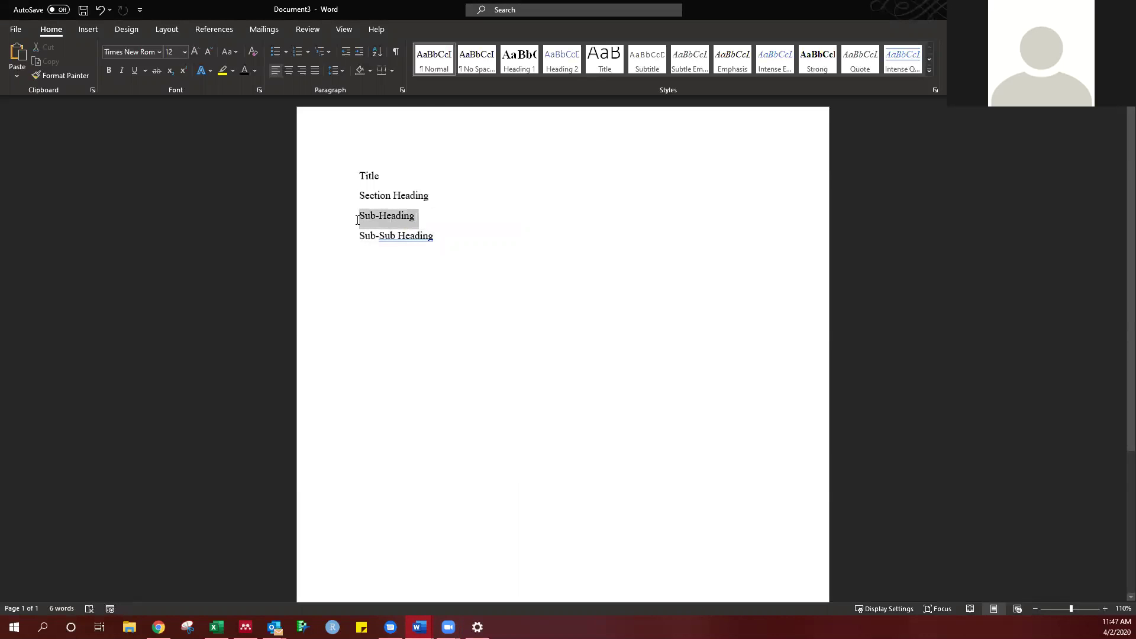
{"action": "left_click", "coordinate": [375, 265]}
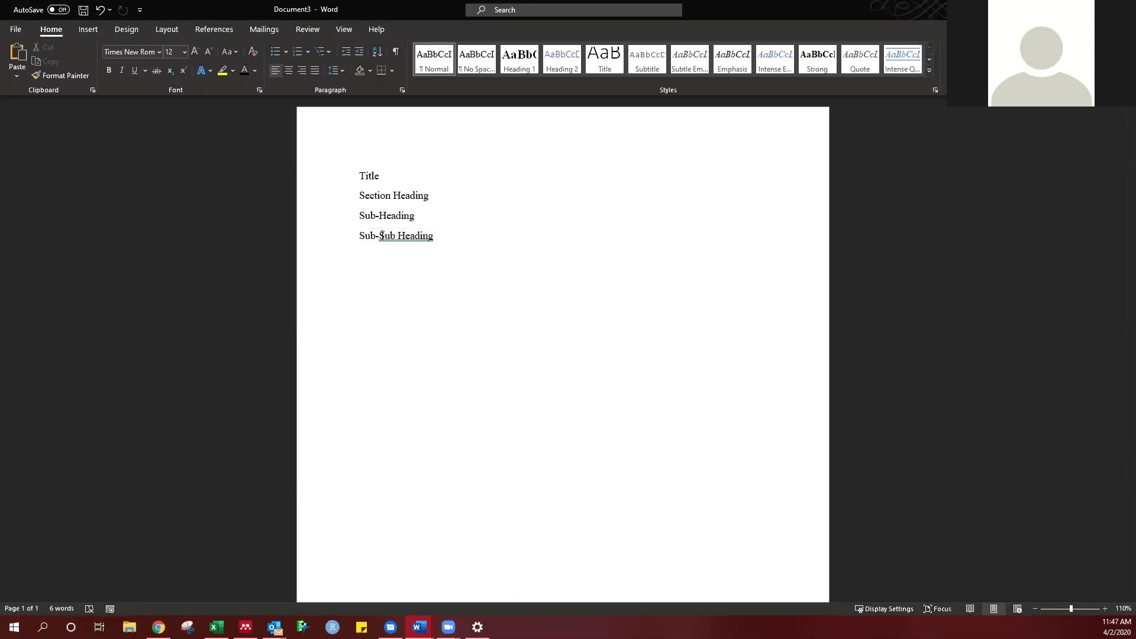
{"action": "left_click", "coordinate": [395, 177]}
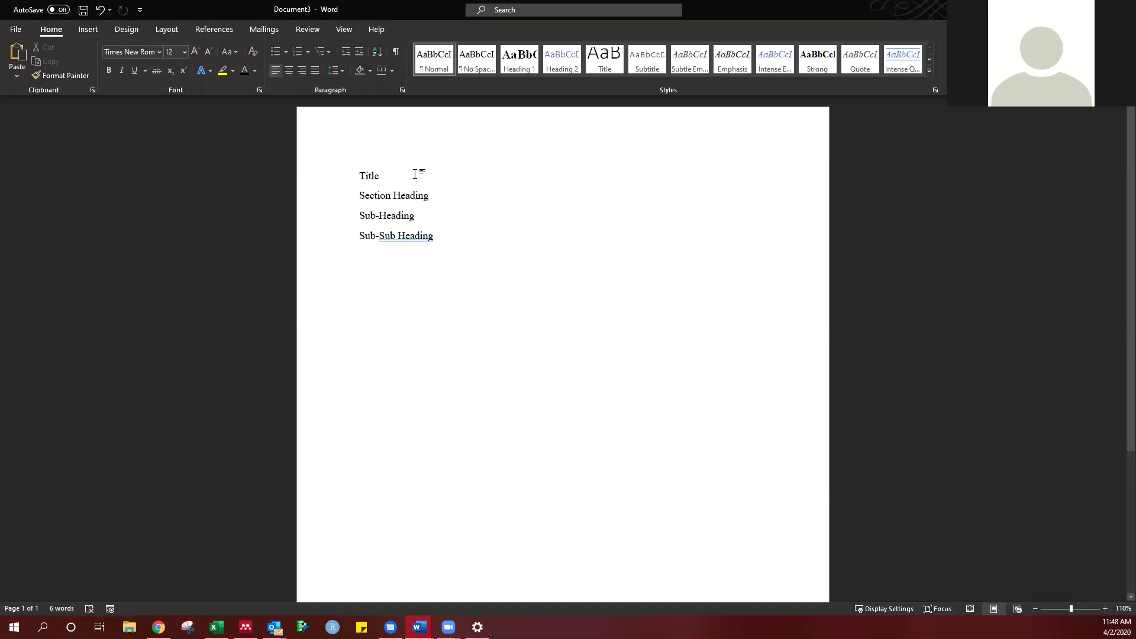
- Style the lines as Title, Heading 1 (Section Heading), Heading 2 (Sub-Heading) and Heading 3 (Sub-Sub Heading)
{"action": "left_click_drag", "start_coordinate": [413, 175], "coordinate": [346, 176]}
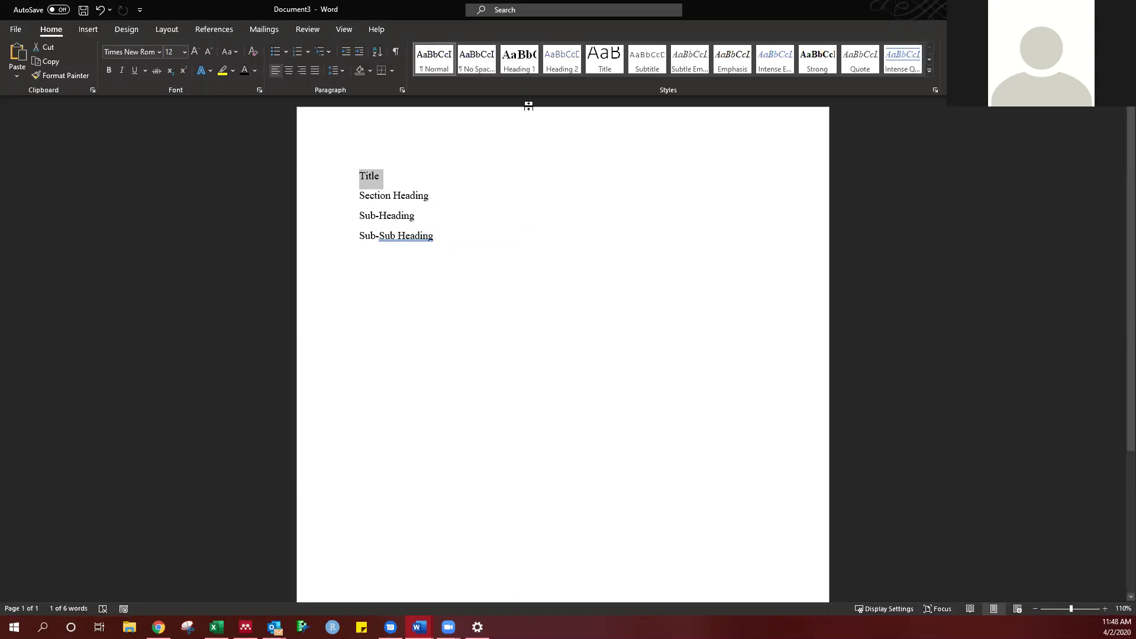
{"action": "left_click", "coordinate": [605, 68]}
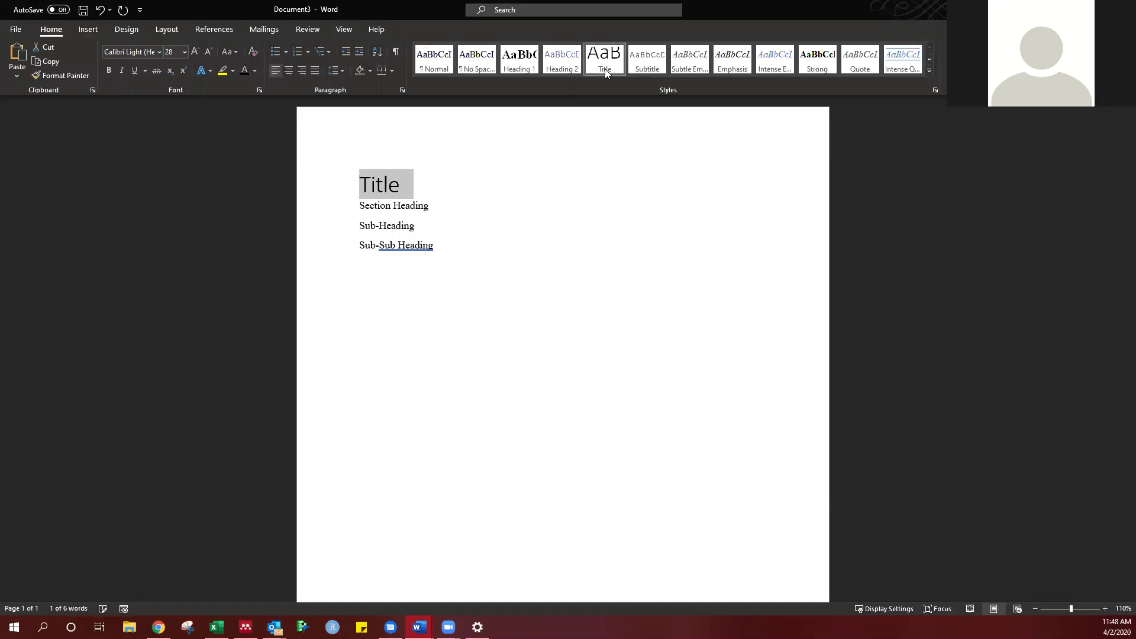
{"action": "left_click_drag", "start_coordinate": [434, 208], "coordinate": [350, 203]}
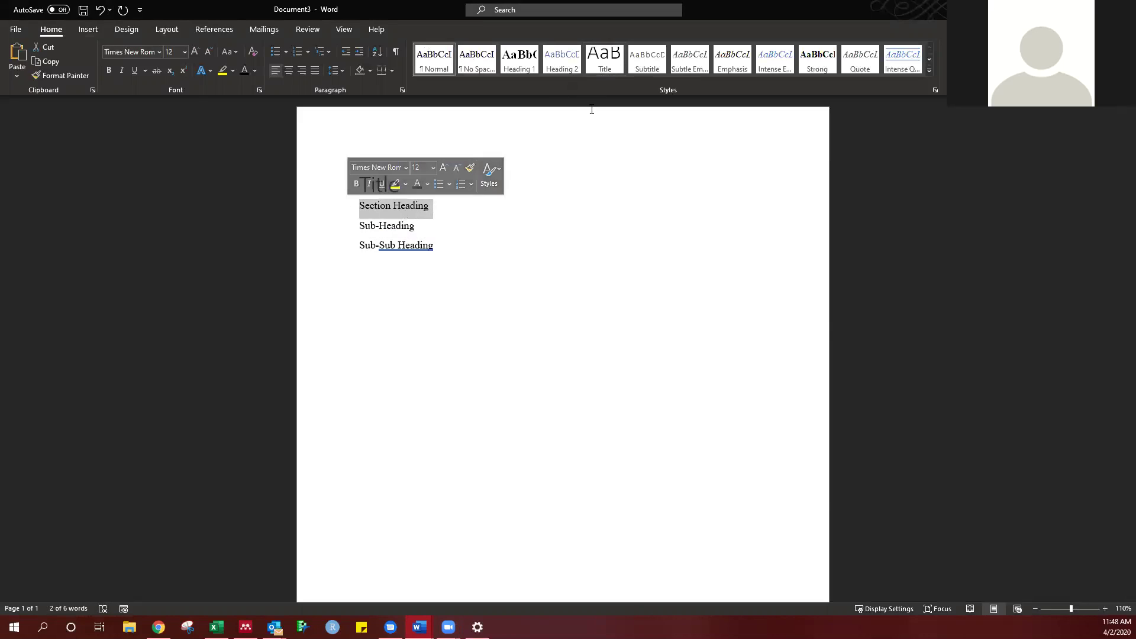
{"action": "left_click", "coordinate": [520, 59]}
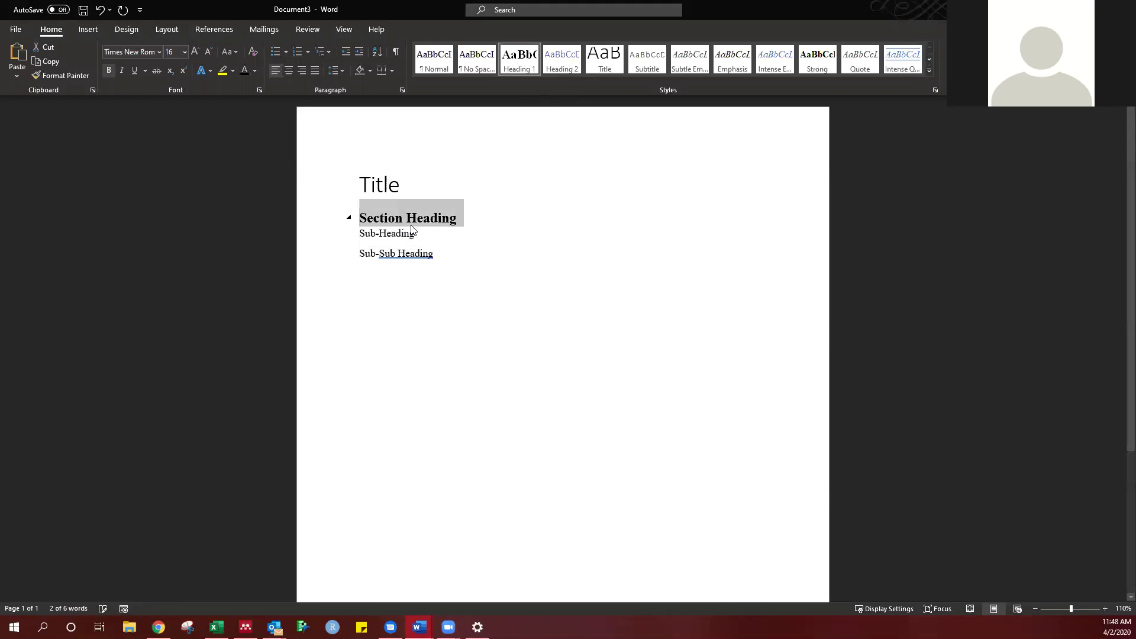
{"action": "left_click_drag", "start_coordinate": [417, 233], "coordinate": [348, 233]}
{"action": "left_click", "coordinate": [562, 59]}
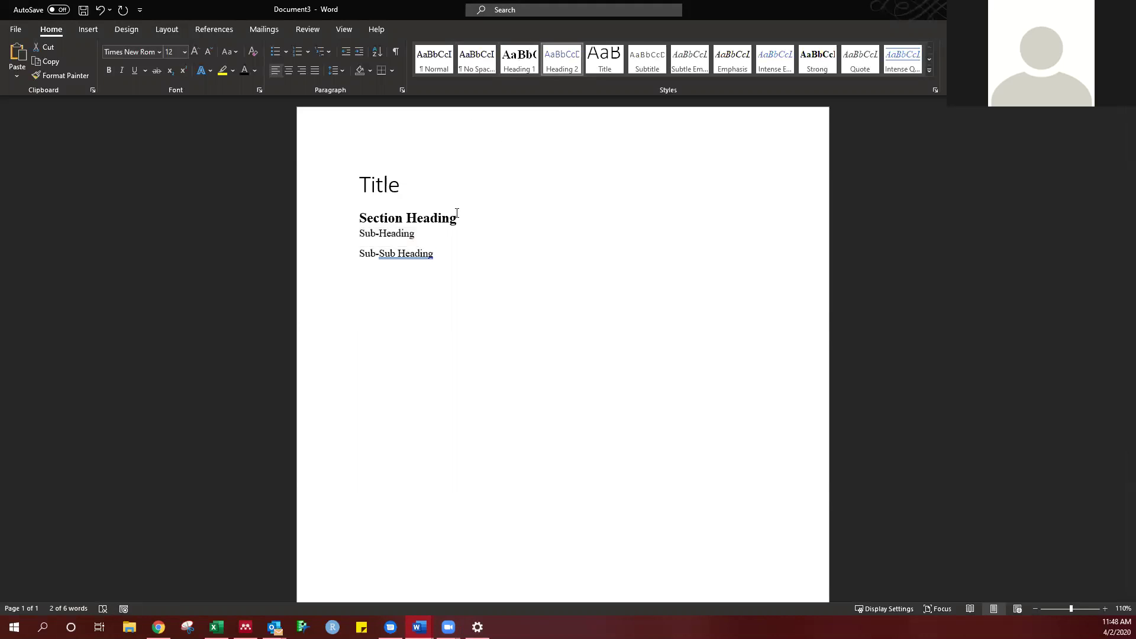
{"action": "left_click_drag", "start_coordinate": [434, 249], "coordinate": [348, 250]}
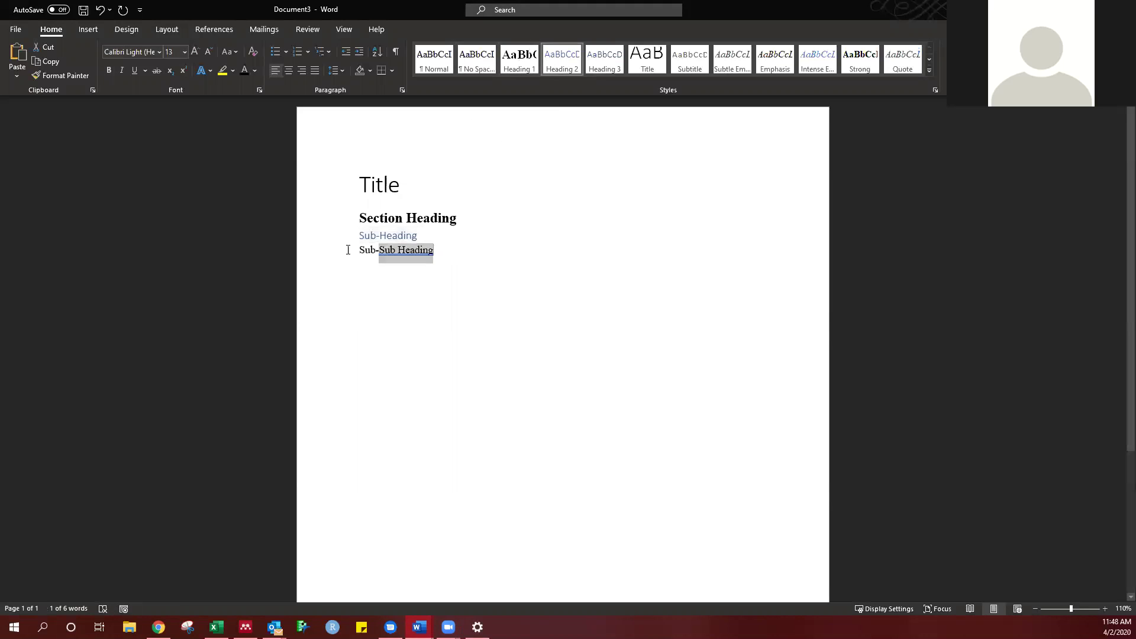
{"action": "left_click", "coordinate": [604, 59]}
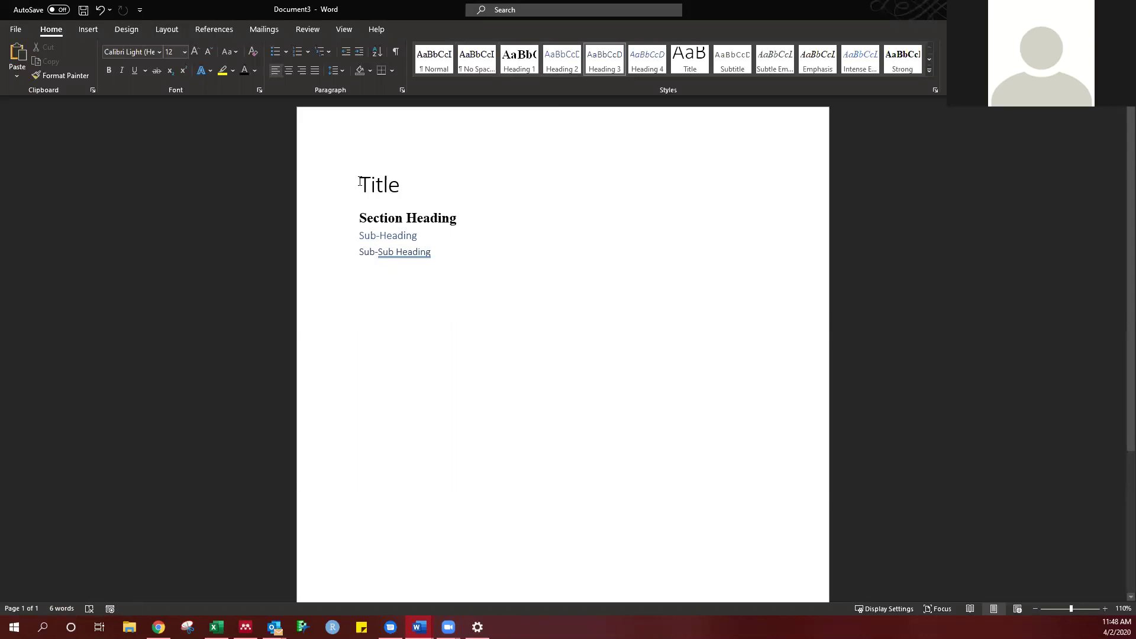
- Open Manage Styles from the Styles pane and select the Title style for editing
{"action": "left_click_drag", "start_coordinate": [360, 181], "coordinate": [430, 181]}
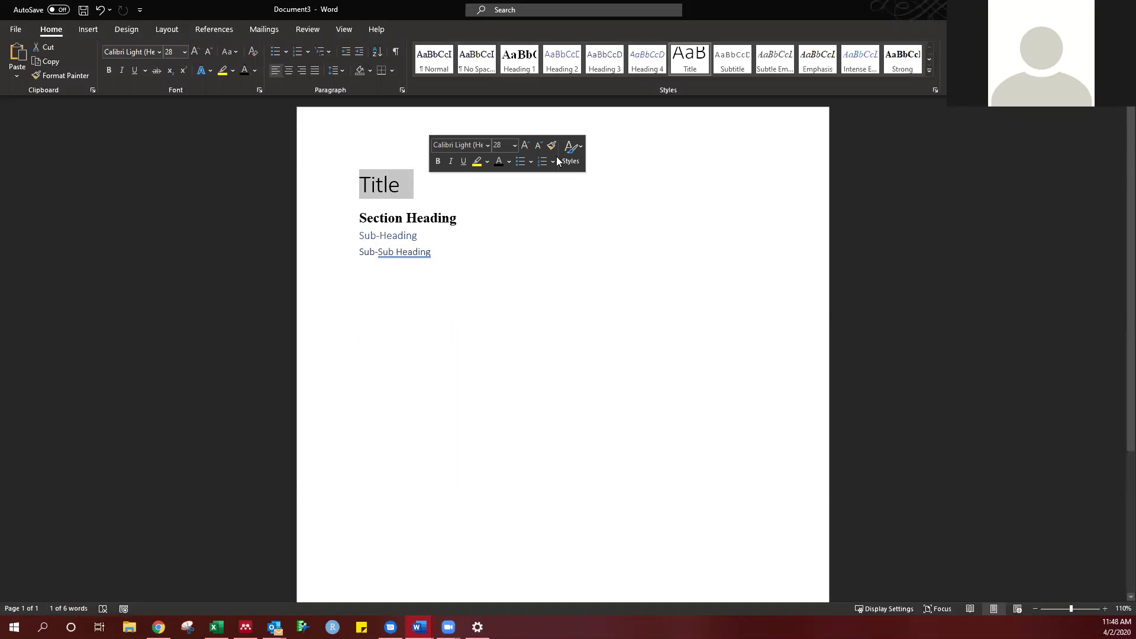
{"action": "left_click", "coordinate": [935, 90]}
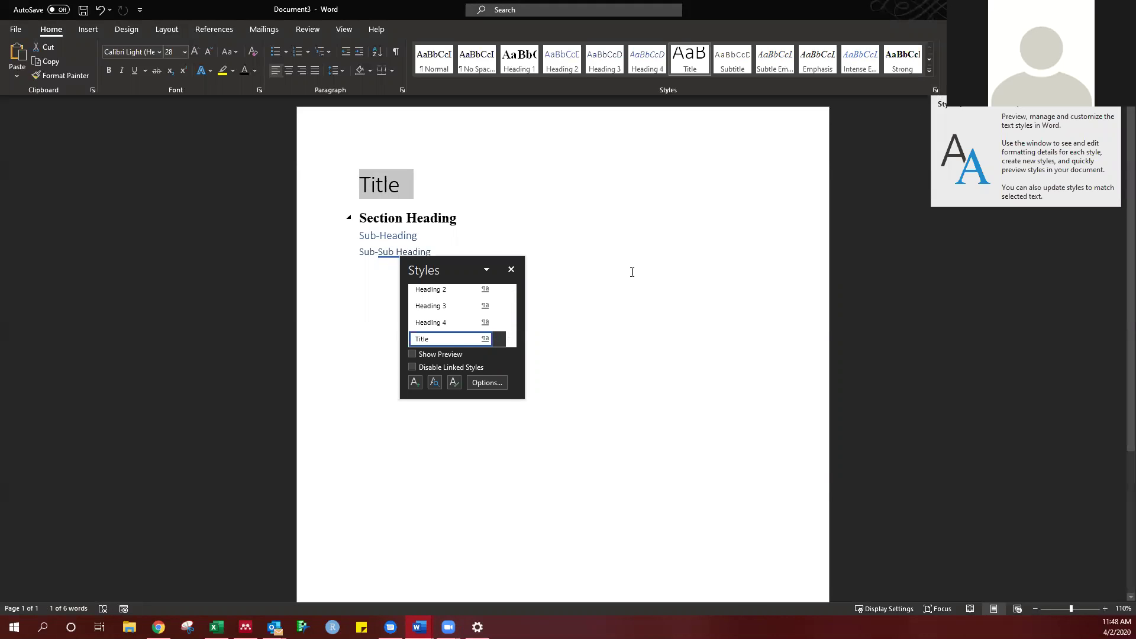
{"action": "left_click", "coordinate": [454, 383]}
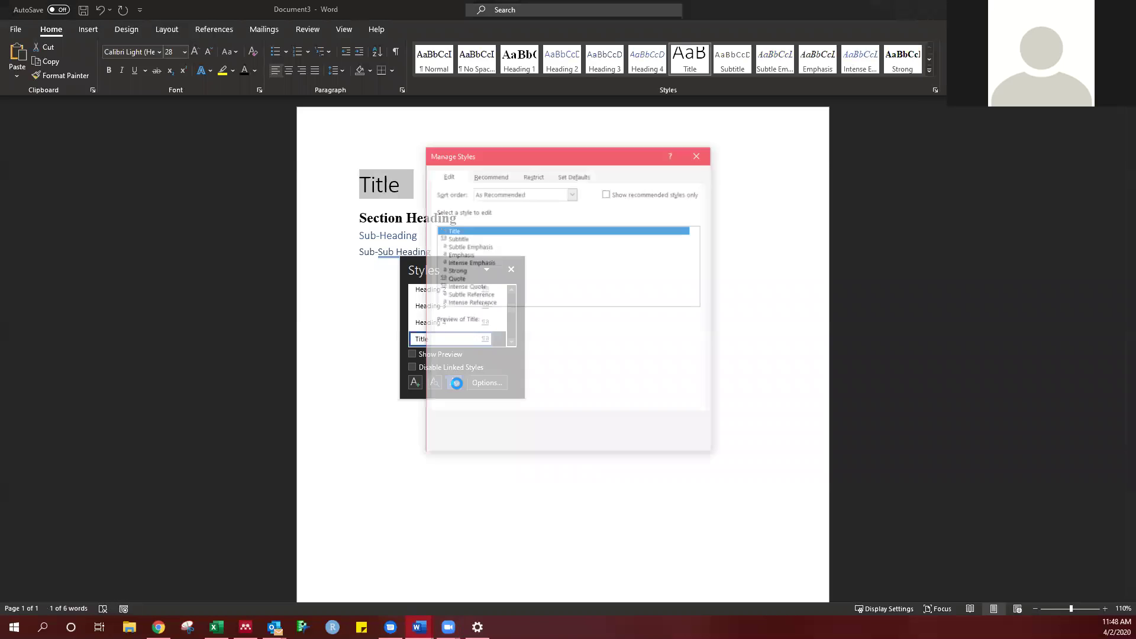
{"action": "left_click", "coordinate": [470, 236]}
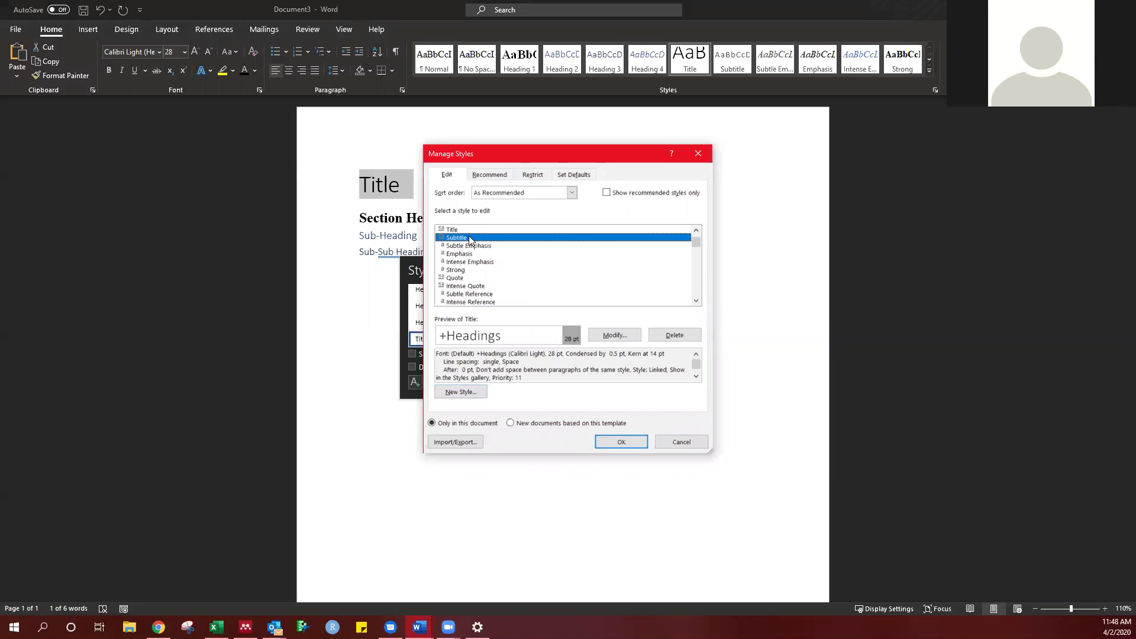
{"action": "left_click", "coordinate": [465, 271]}
{"action": "left_click", "coordinate": [473, 231]}
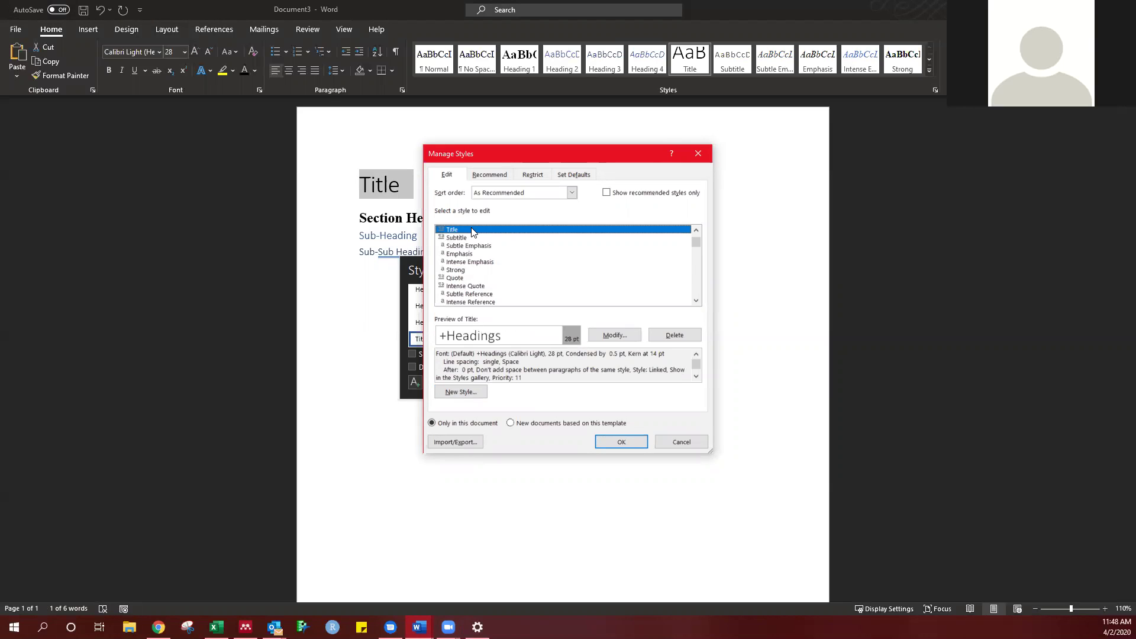
- Modify the Title style to bold Times New Roman 26 pt, applied to new documents based on this template
{"action": "left_click", "coordinate": [608, 335]}
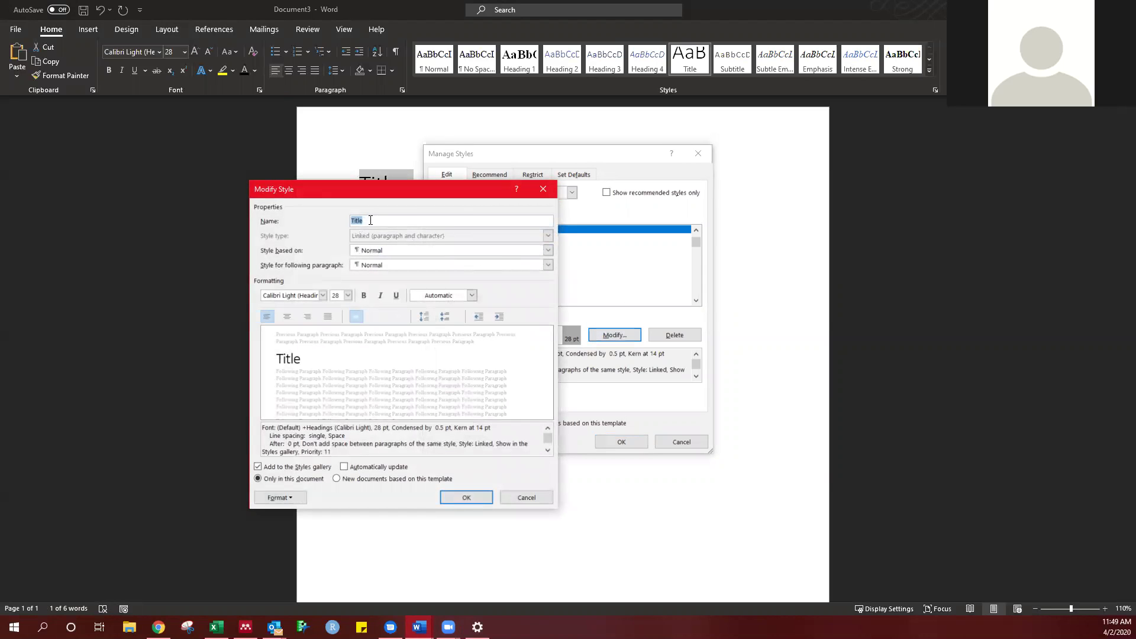
{"action": "left_click", "coordinate": [370, 220]}
{"action": "left_click", "coordinate": [322, 295]}
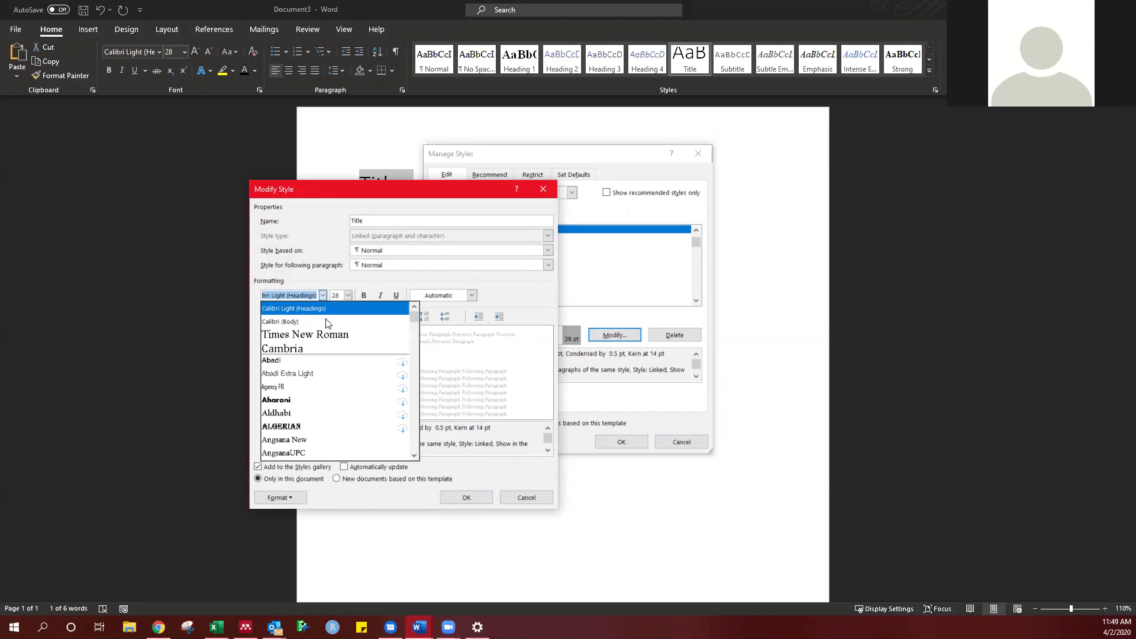
{"action": "left_click", "coordinate": [331, 331]}
{"action": "left_click", "coordinate": [348, 295]}
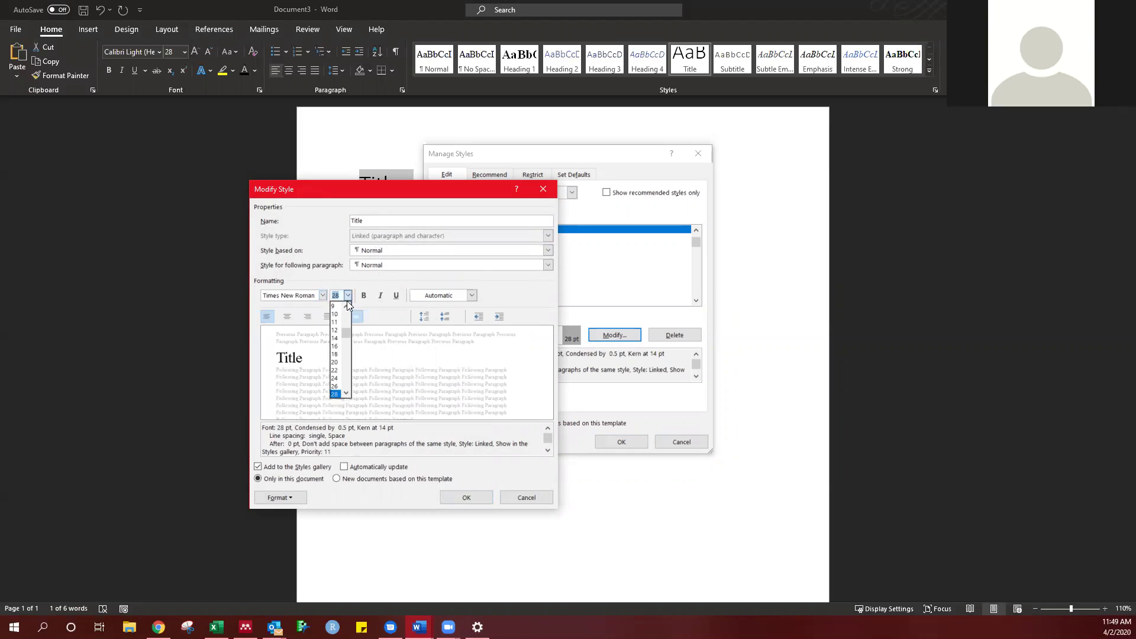
{"action": "left_click", "coordinate": [335, 387]}
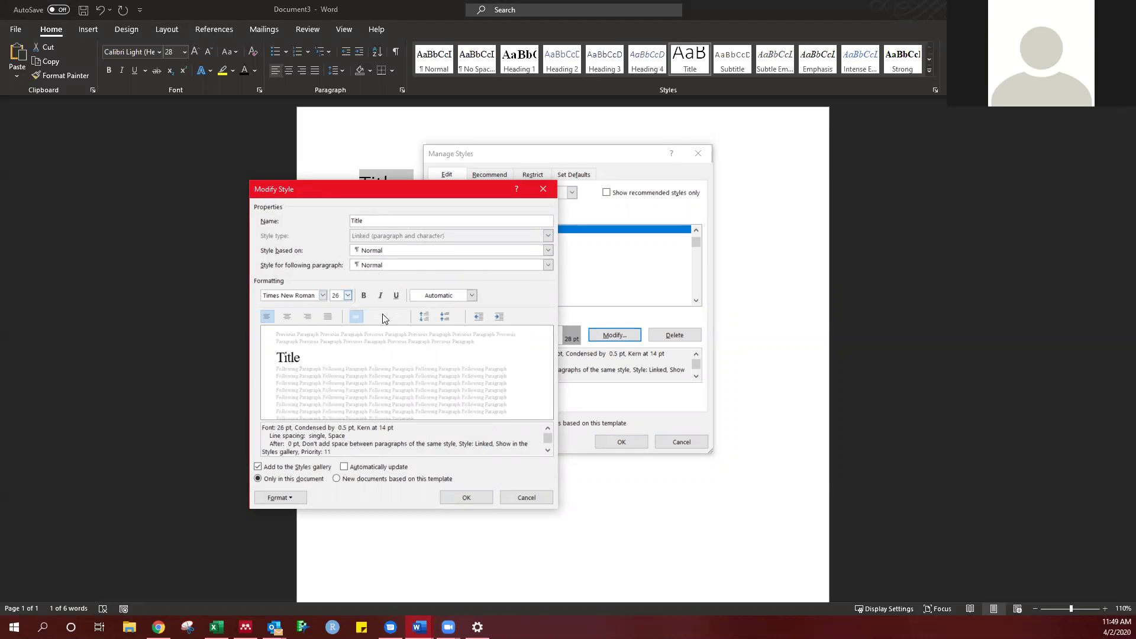
{"action": "left_click", "coordinate": [365, 296]}
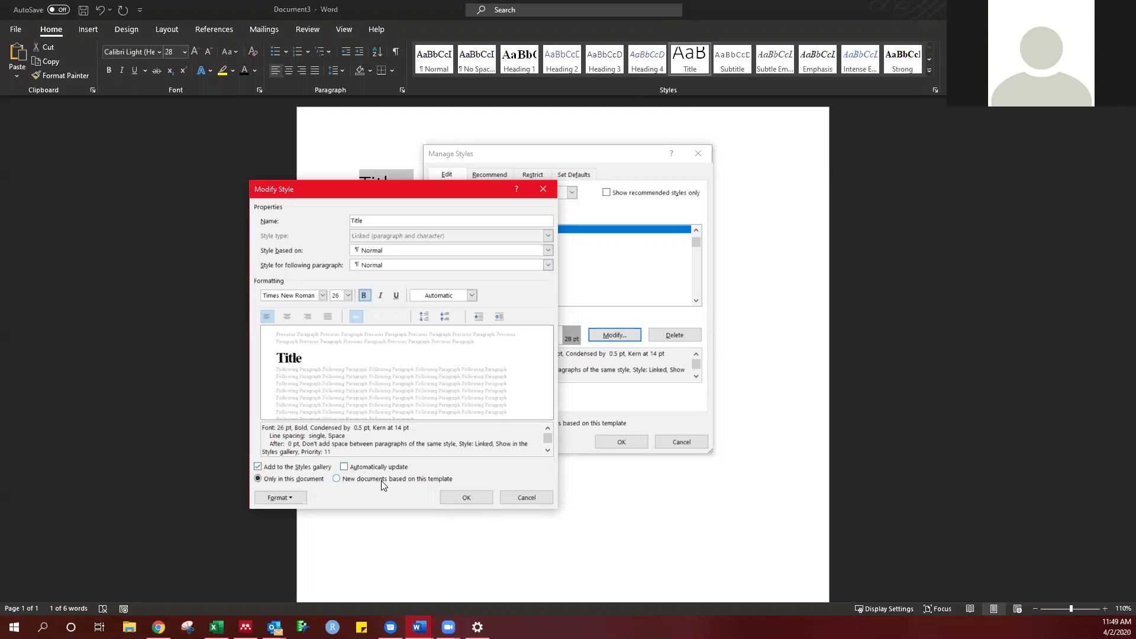
{"action": "left_click", "coordinate": [336, 479]}
{"action": "left_click", "coordinate": [466, 497]}
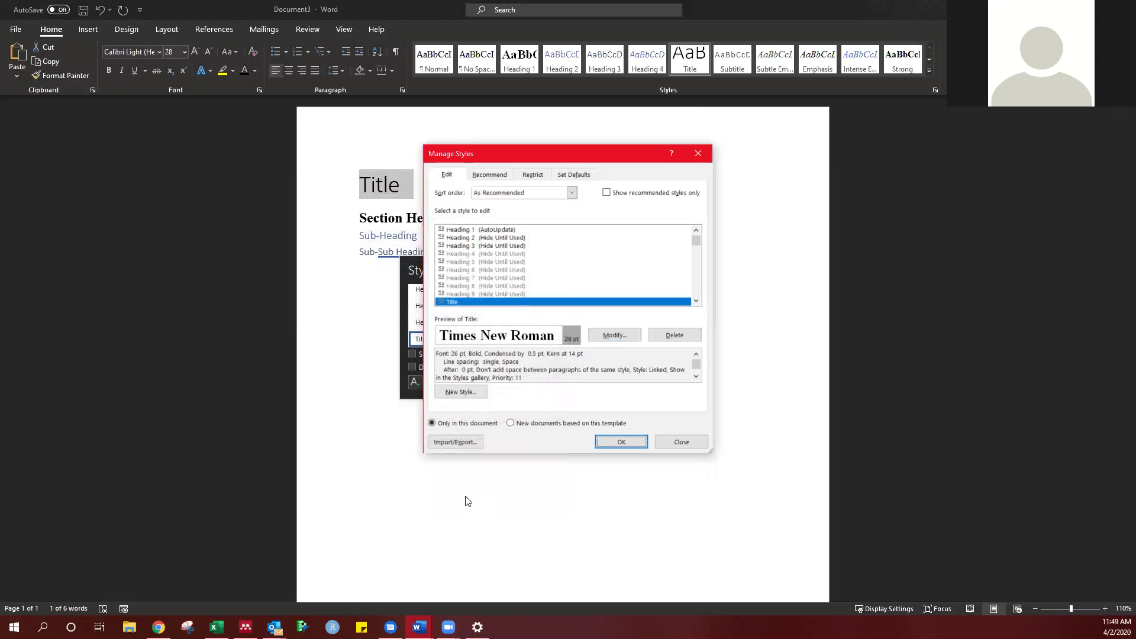
- Apply the Manage Styles changes and close the Styles pane, showing Title in bold Times New Roman
{"action": "left_click", "coordinate": [621, 443]}
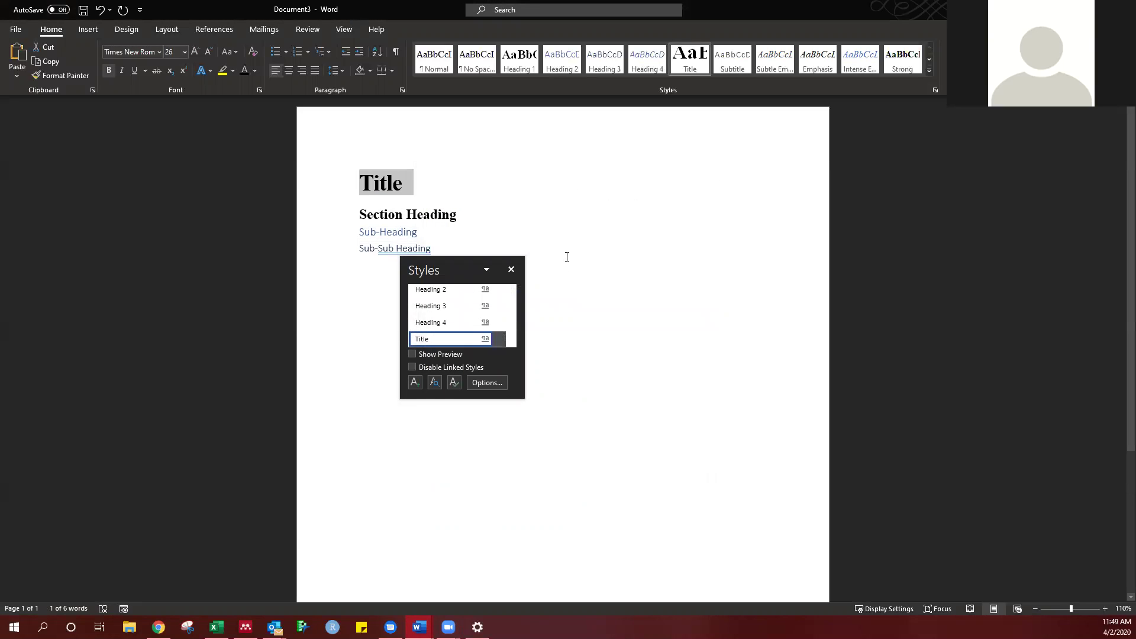
{"action": "left_click", "coordinate": [567, 257]}
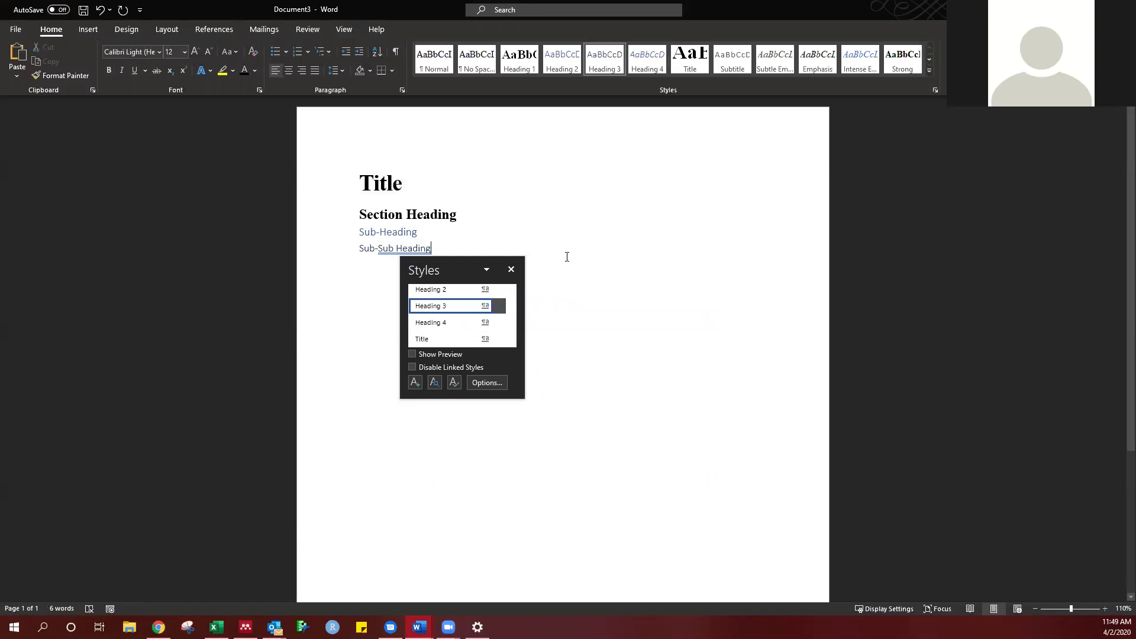
{"action": "left_click", "coordinate": [516, 271]}
{"action": "left_click", "coordinate": [700, 63]}
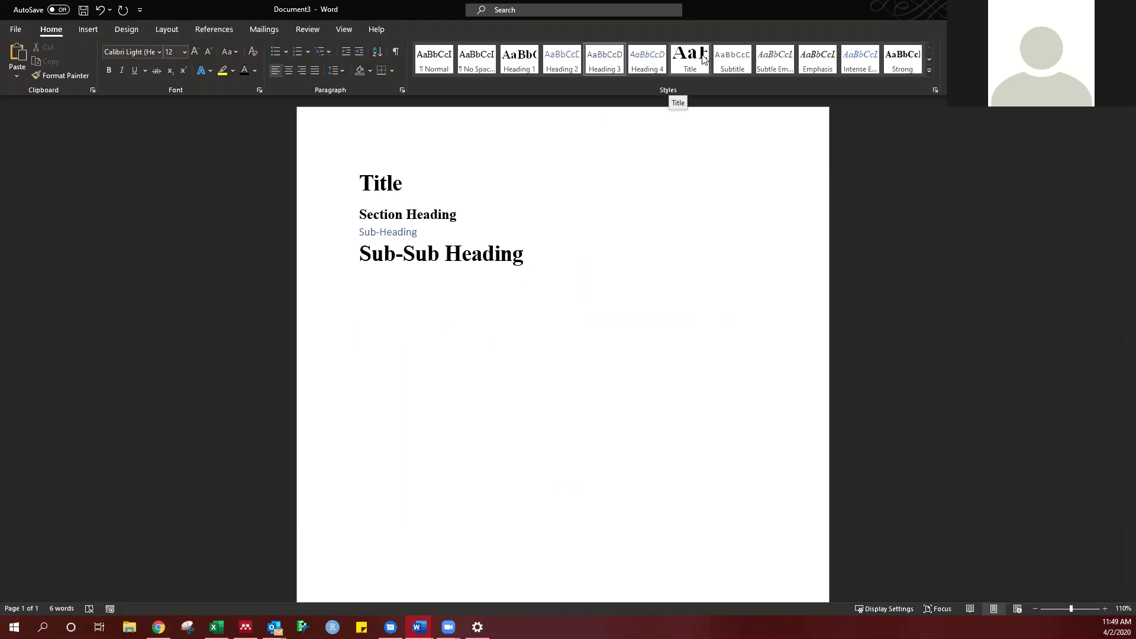
{"action": "left_click", "coordinate": [563, 233]}
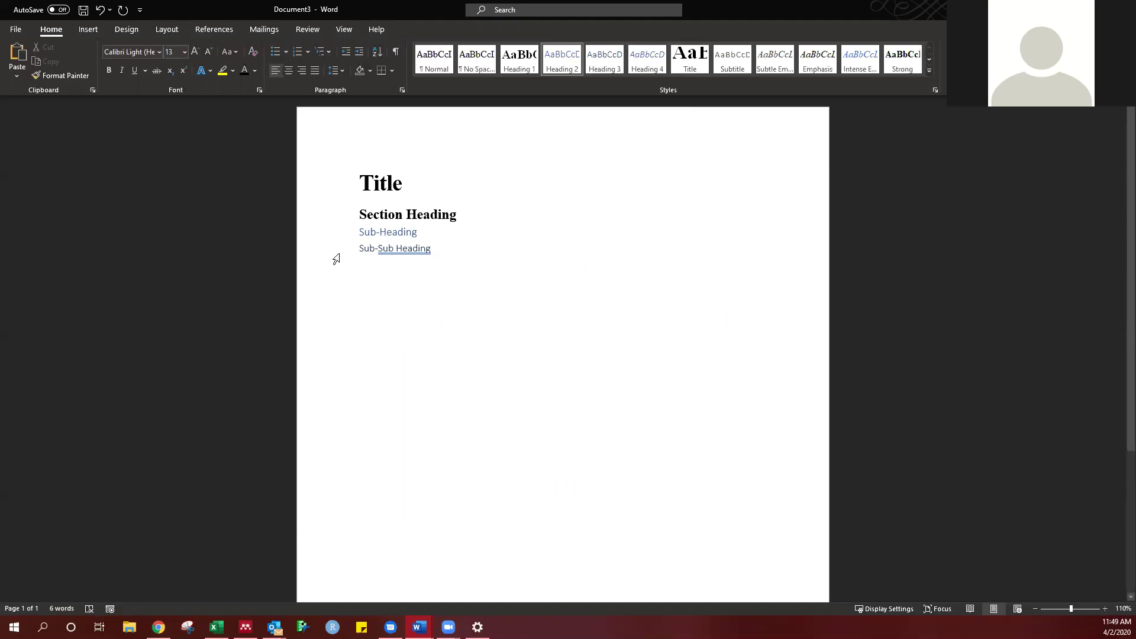
- Add four body lines (Hgwojhga, Ubwsgbn, ojubrgonbw, 807u5ho2lit) below Sub-Sub Heading
{"action": "left_click", "coordinate": [452, 251]}
{"action": "key", "text": "Return"}
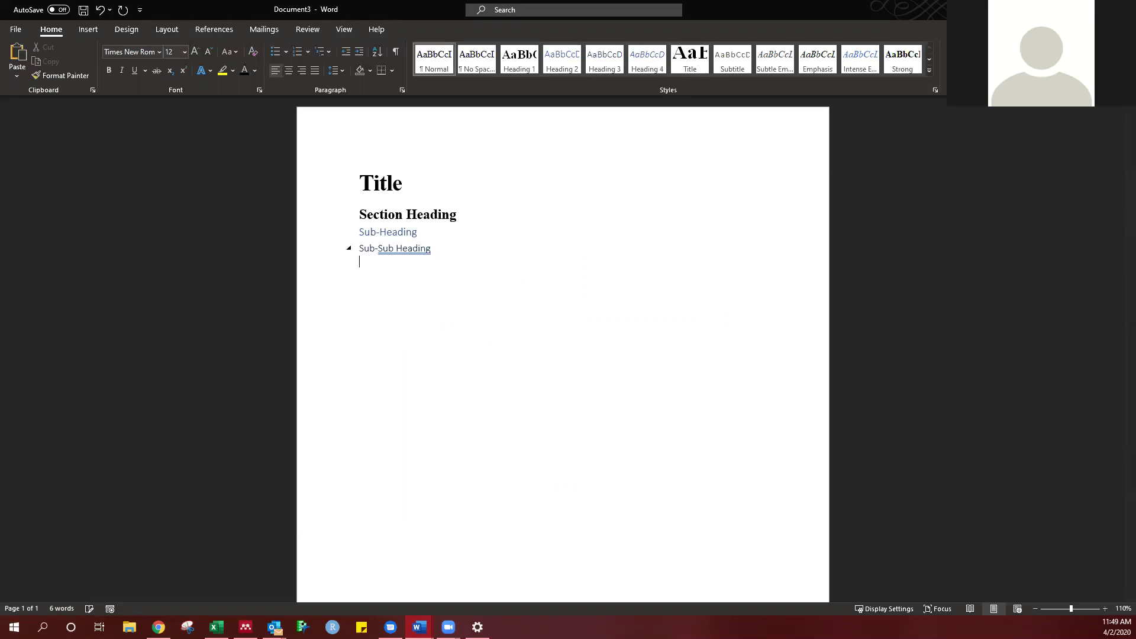
{"action": "type", "text": "Hgwojhga"}
{"action": "key", "text": "Return"}
{"action": "type", "text": "Ubwsgbn"}
{"action": "key", "text": "Return"}
{"action": "type", "text": "ojubrgonbw"}
{"action": "key", "text": "Return"}
{"action": "type", "text": "80"}
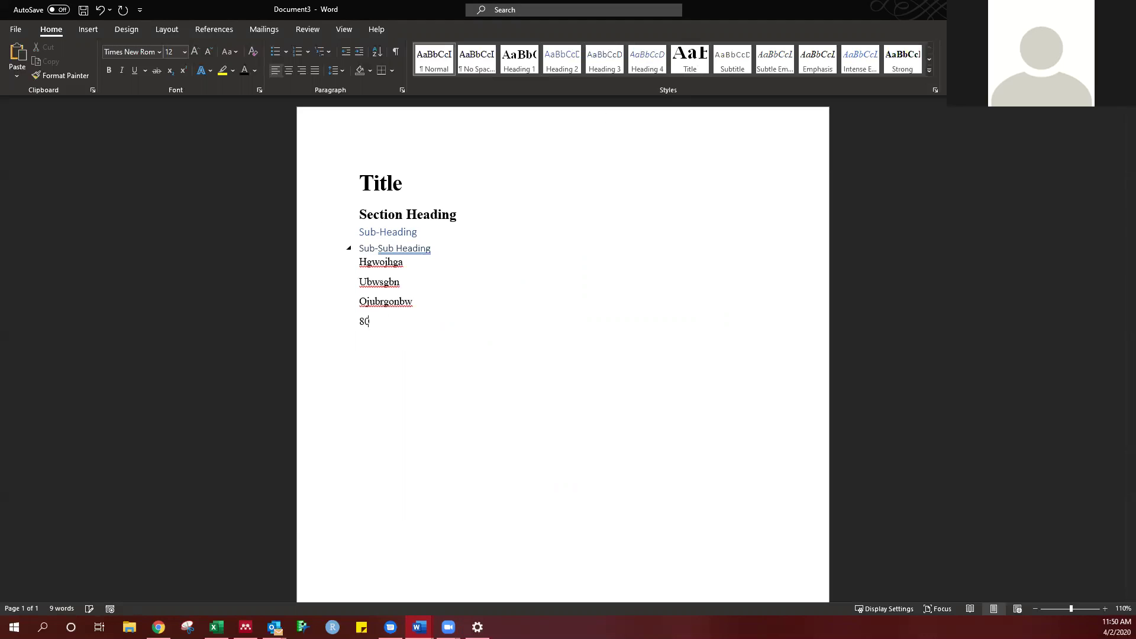
{"action": "type", "text": "7u5ho2lit"}
{"action": "key", "text": "Return"}
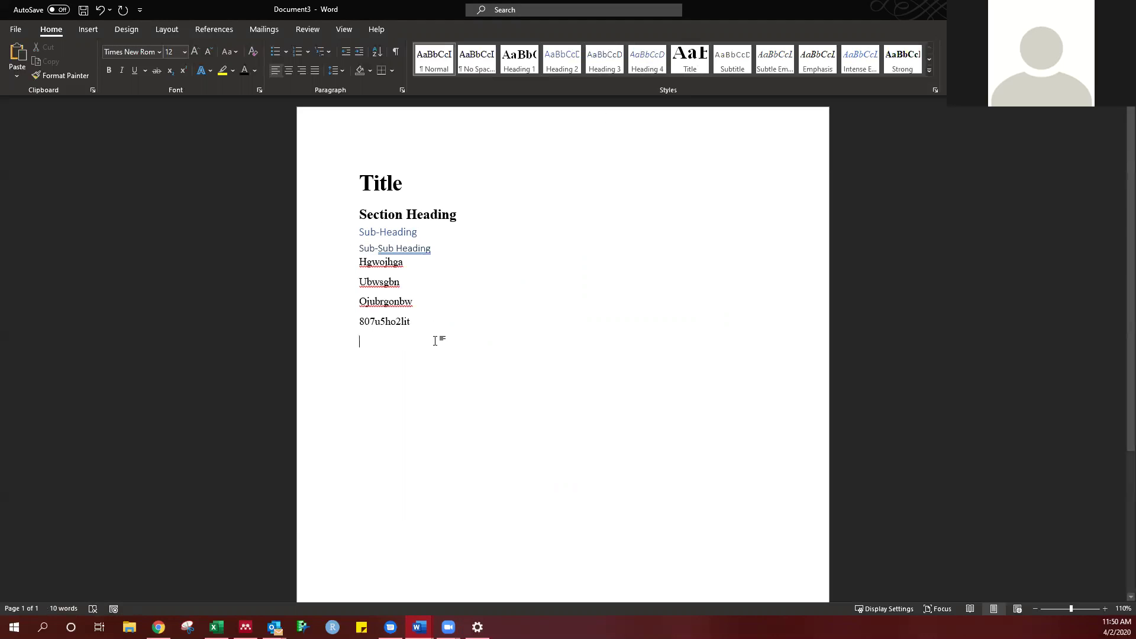
- Collapse Sub-Sub Heading, Sub-Heading and Section Heading so only Title and Section Heading show
{"action": "left_click", "coordinate": [348, 248]}
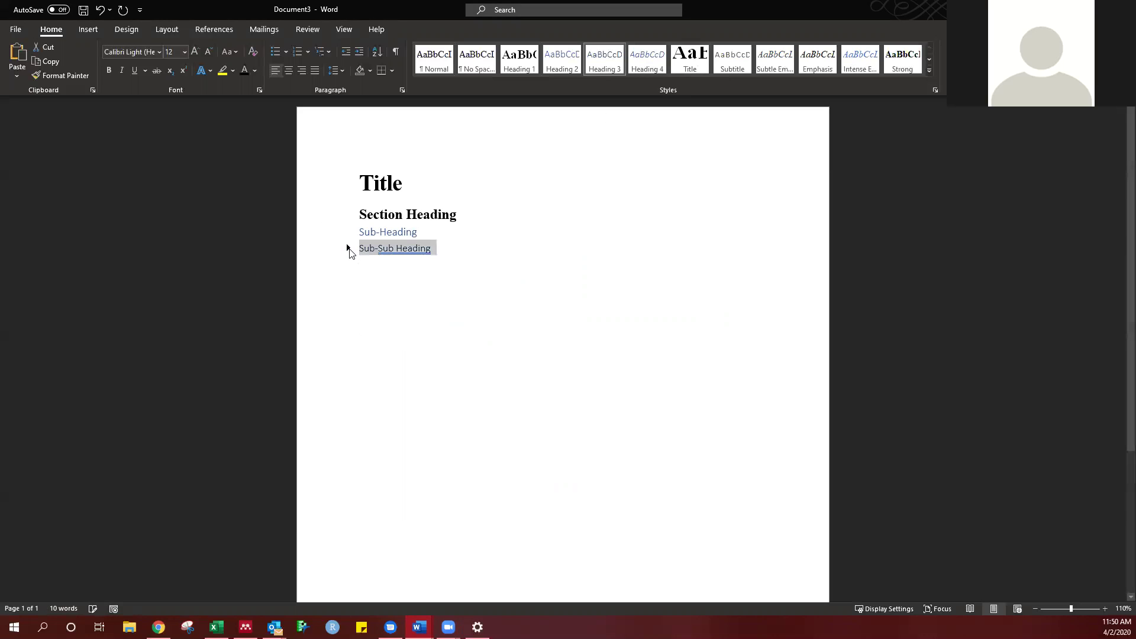
{"action": "left_click", "coordinate": [416, 286]}
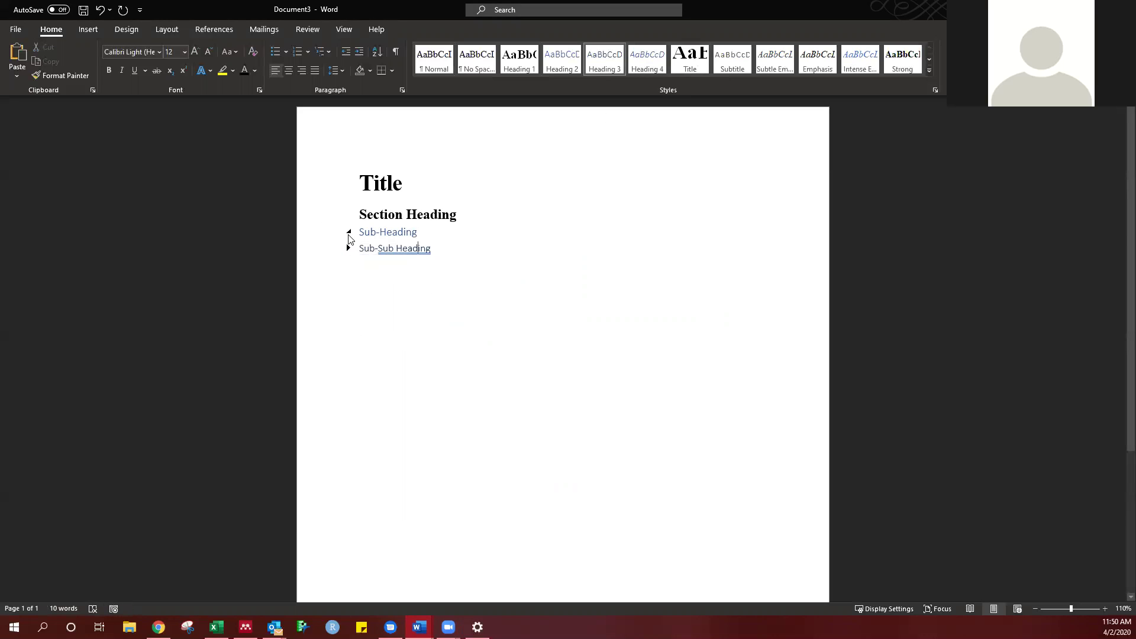
{"action": "left_click", "coordinate": [348, 232]}
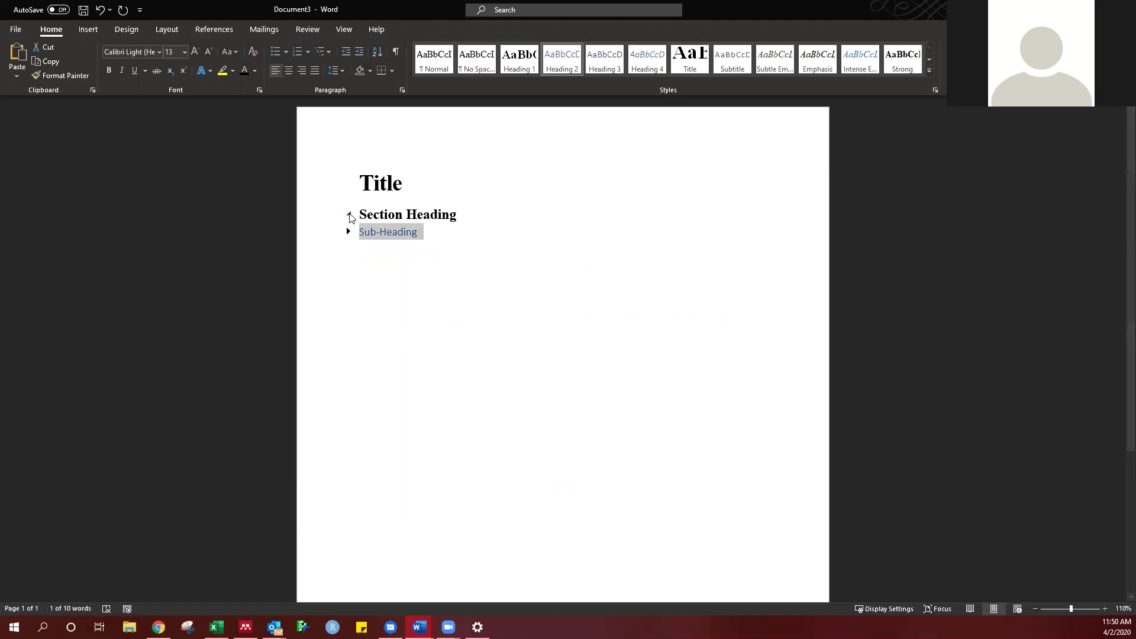
{"action": "left_click", "coordinate": [348, 214]}
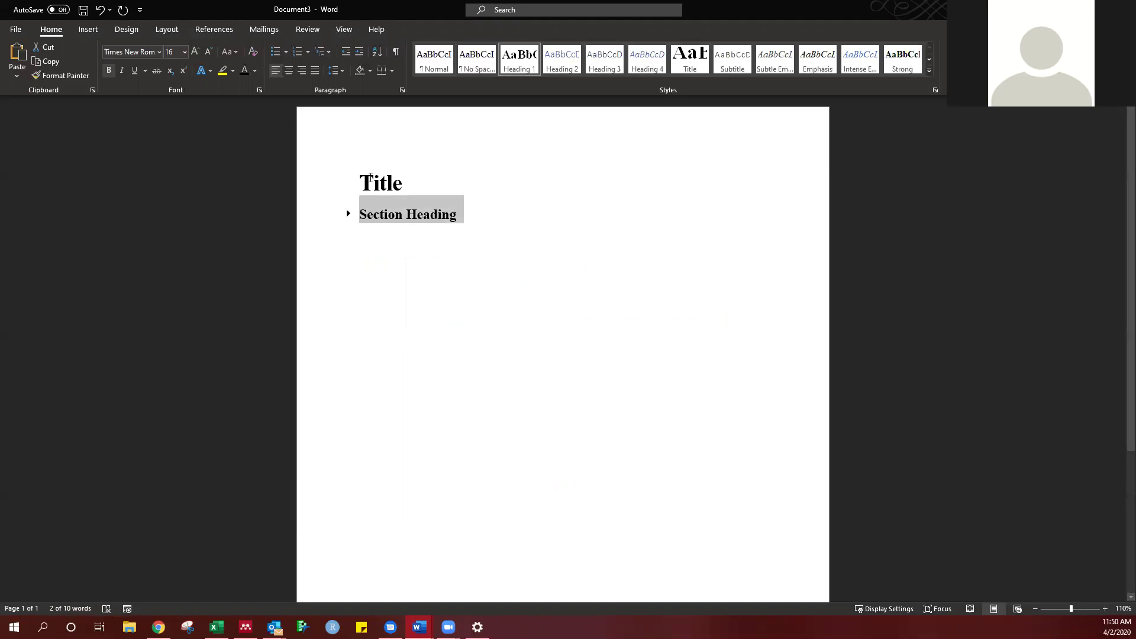
{"action": "left_click", "coordinate": [349, 184]}
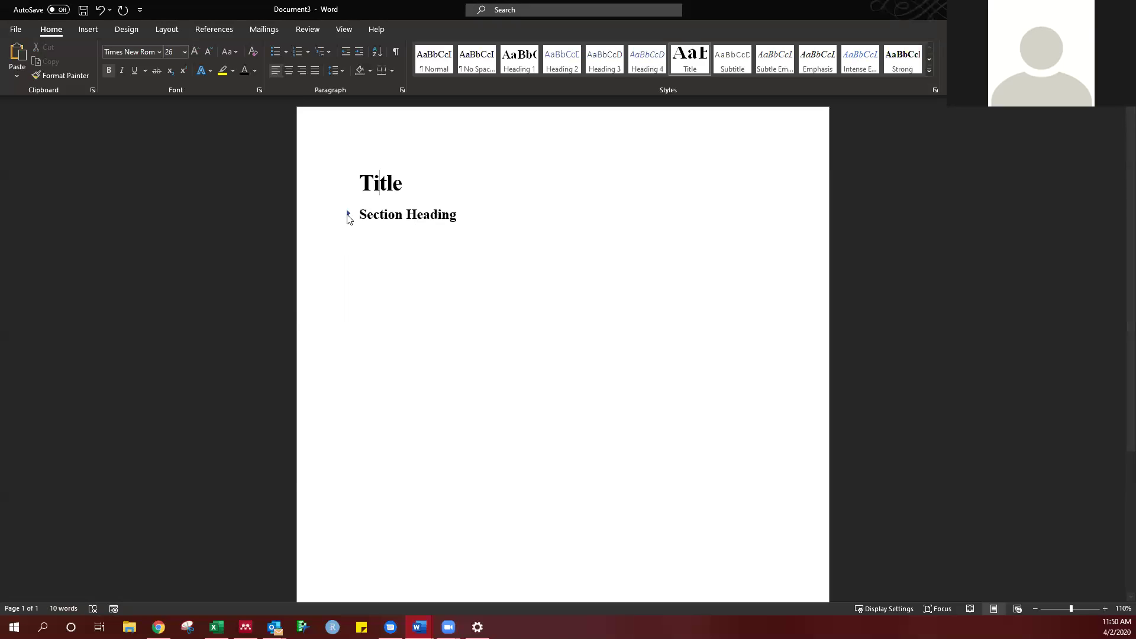
- Expand Section Heading, Sub-Heading and Sub-Sub Heading, then type 'Heading 2' below the body text
{"action": "left_click", "coordinate": [480, 214]}
{"action": "key", "text": "alt+shift+plus"}
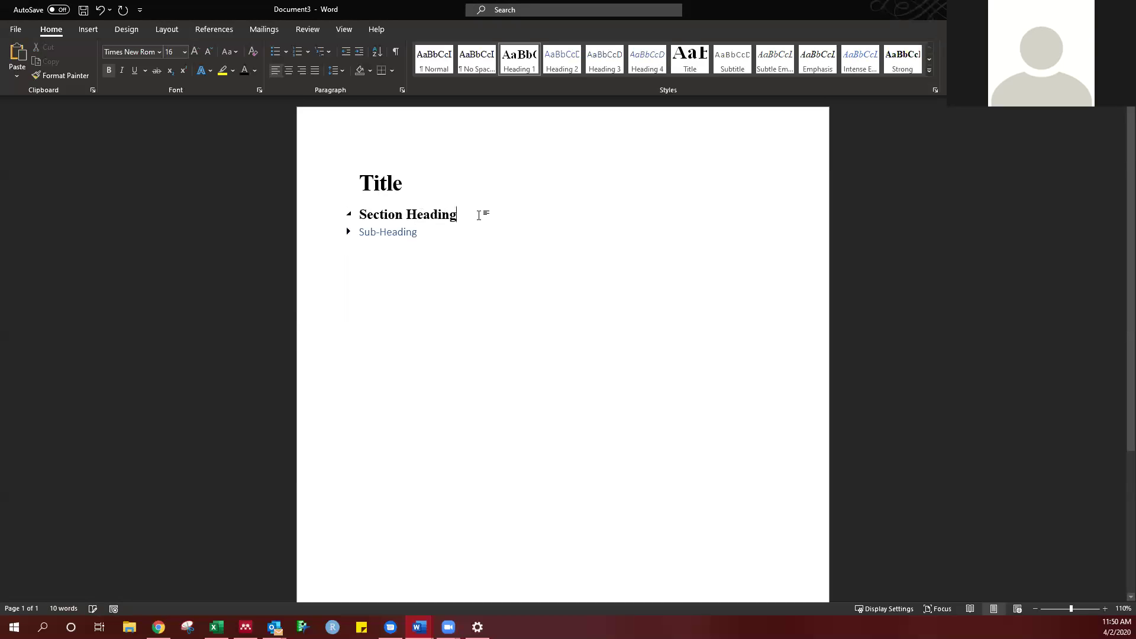
{"action": "key", "text": "Return"}
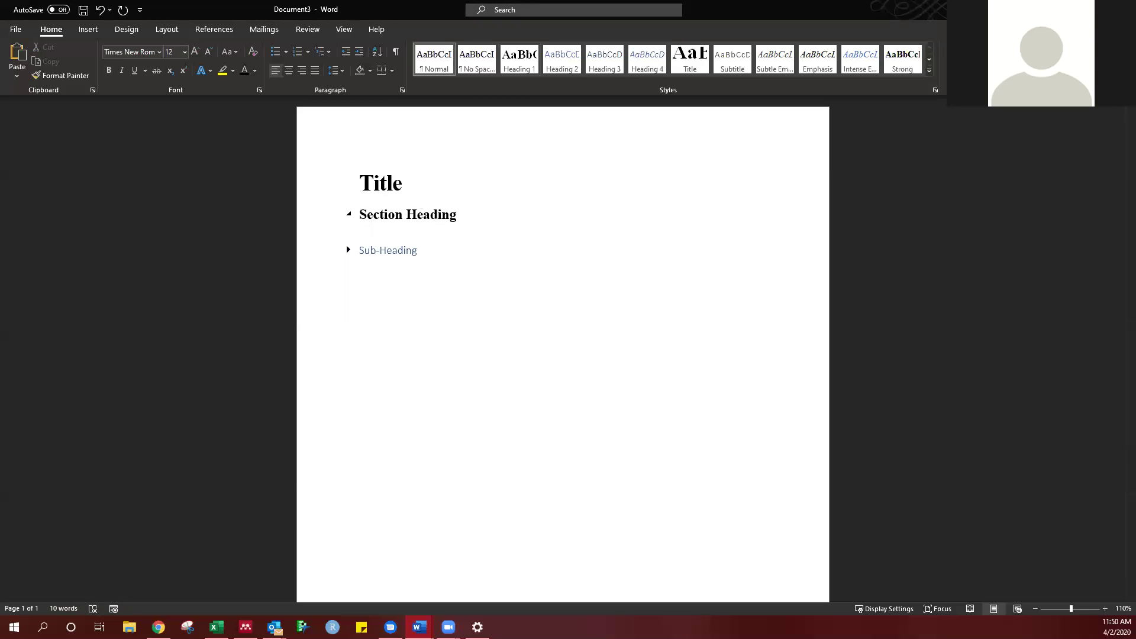
{"action": "key", "text": "BackSpace"}
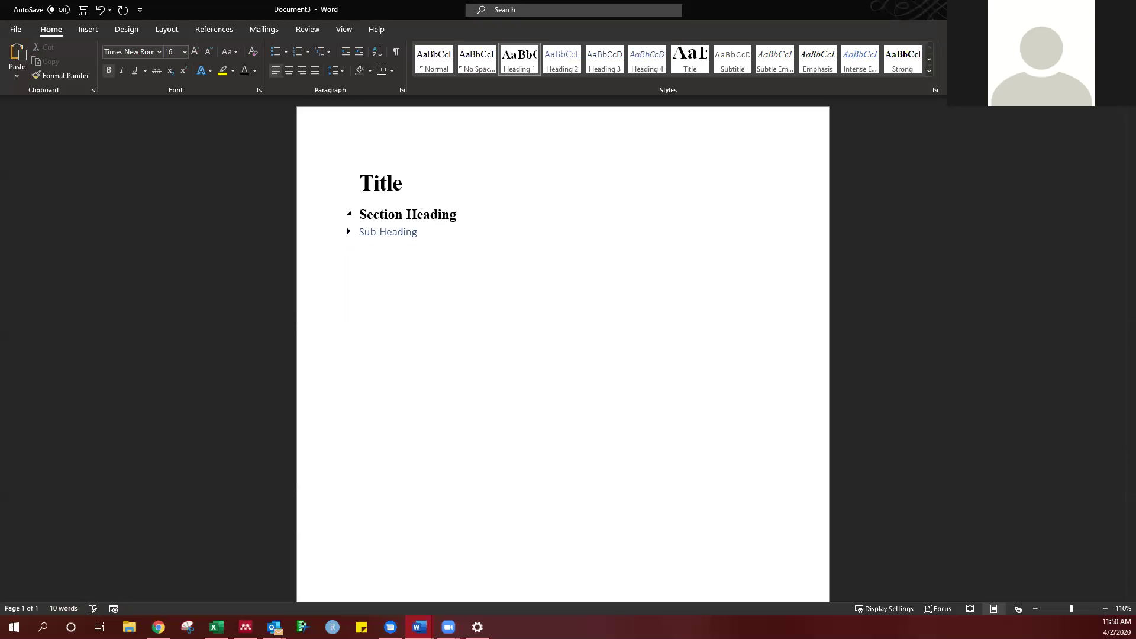
{"action": "key", "text": "Down"}
{"action": "key", "text": "alt+shift+plus"}
{"action": "key", "text": "Down"}
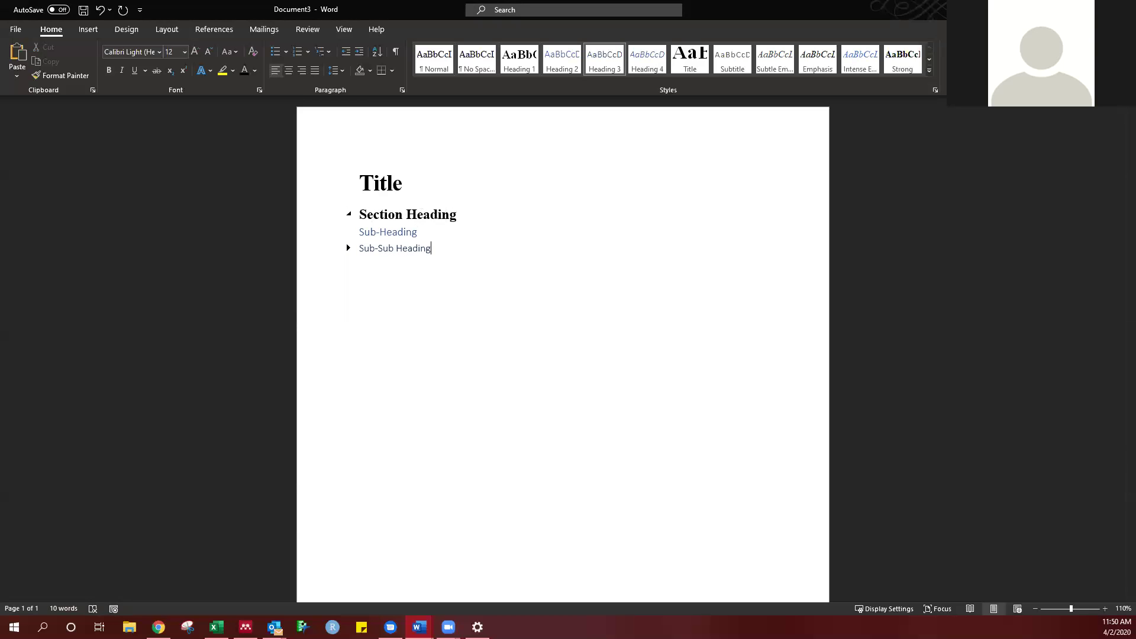
{"action": "key", "text": "alt+shift+plus"}
{"action": "left_click", "coordinate": [404, 314]}
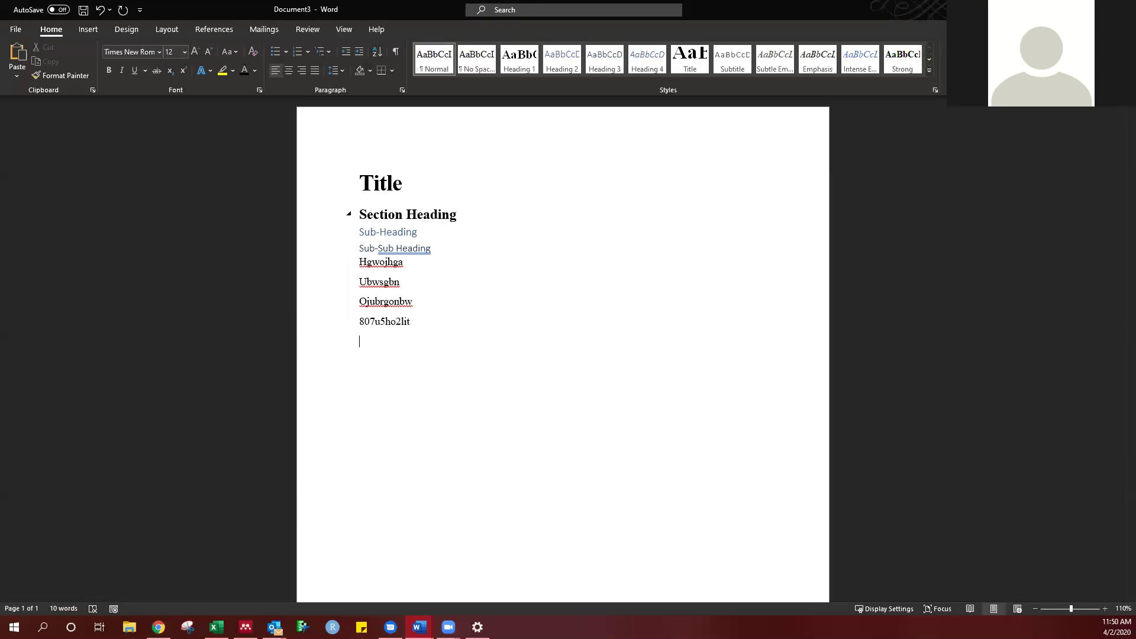
{"action": "type", "text": "Heading 2"}
- Style the 'Heading 2' line as Heading 1, then collapse and re-expand Section Heading to check
{"action": "triple_click", "coordinate": [375, 342]}
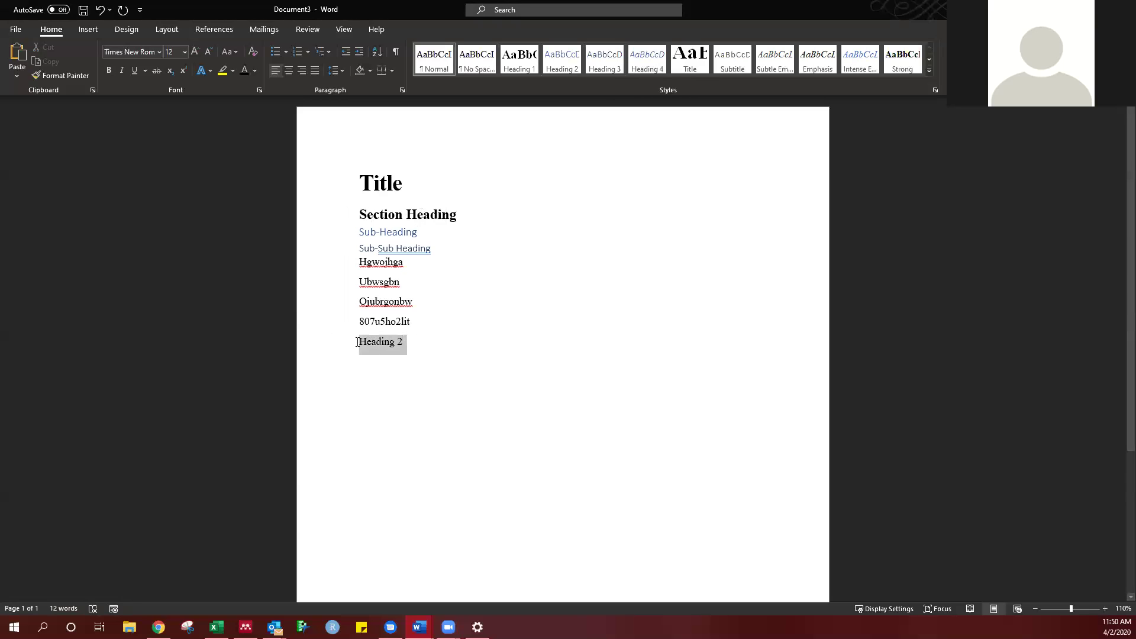
{"action": "left_click", "coordinate": [534, 61]}
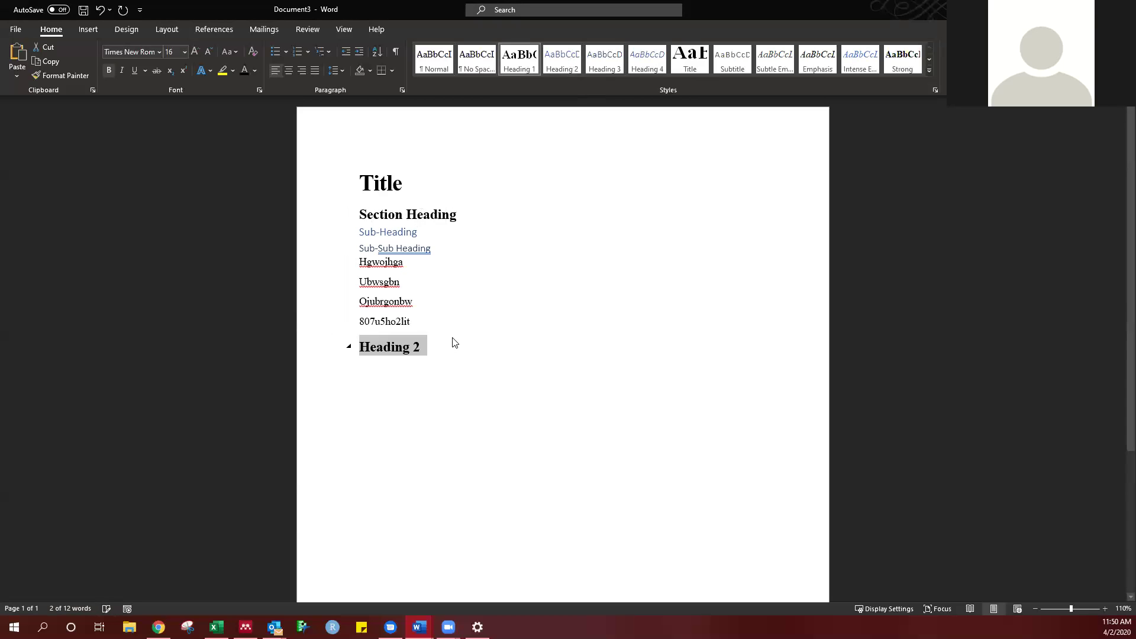
{"action": "left_click", "coordinate": [453, 342]}
{"action": "left_click", "coordinate": [348, 214]}
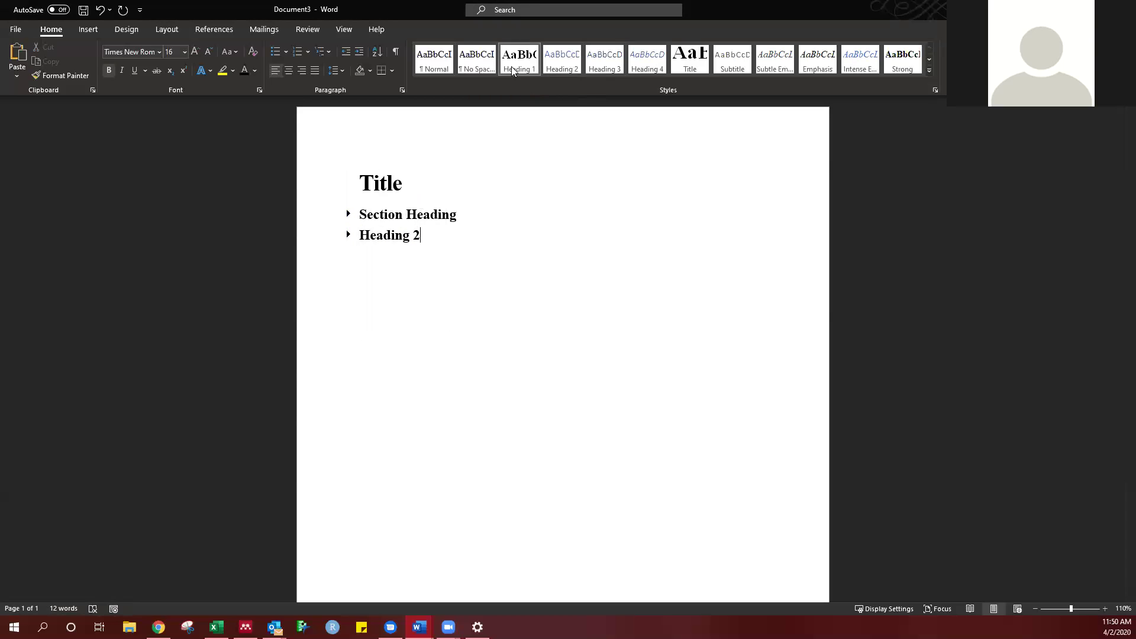
{"action": "left_click", "coordinate": [348, 215]}
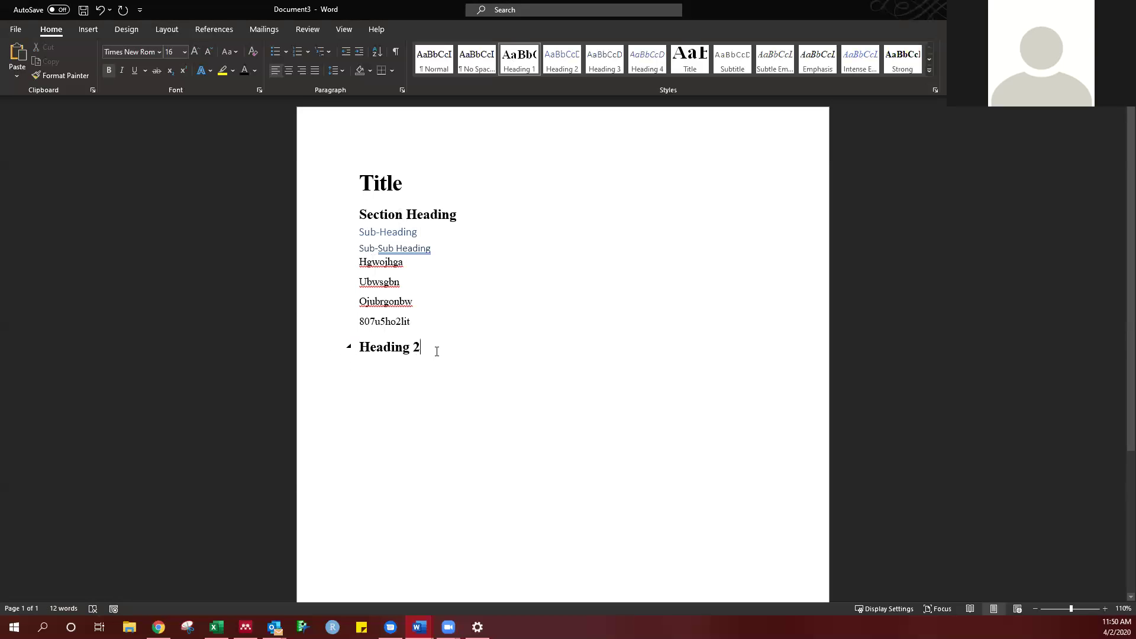
- Insert Automatic Table 1 from References > Table of Contents on a new line below Heading 2
{"action": "key", "text": "Return"}
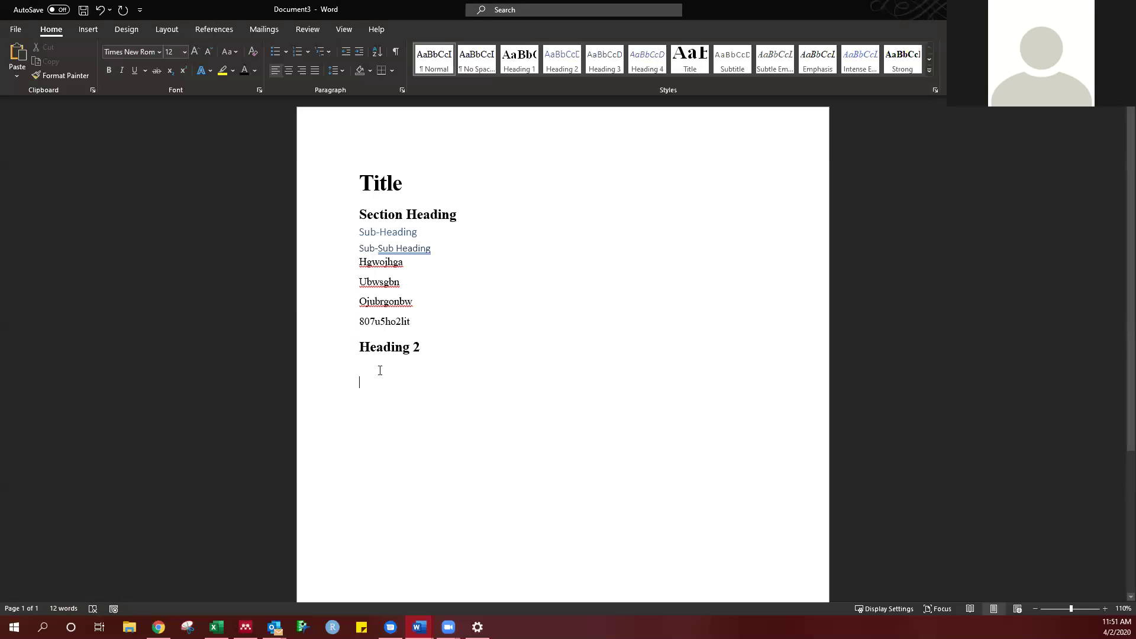
{"action": "left_click", "coordinate": [91, 27]}
{"action": "left_click", "coordinate": [230, 28]}
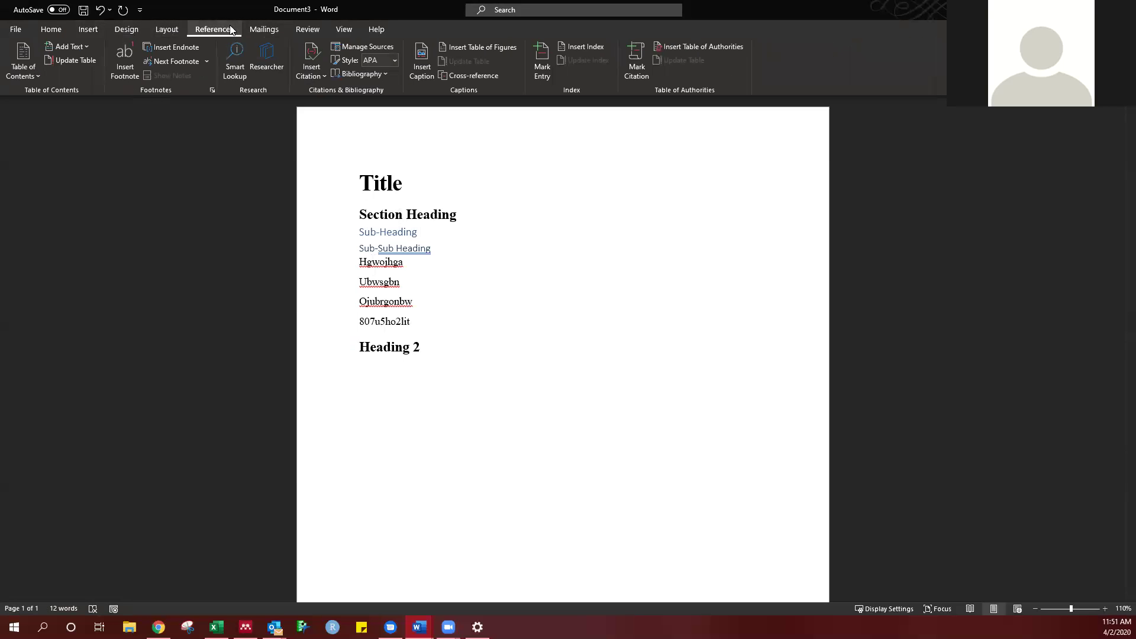
{"action": "left_click", "coordinate": [36, 75]}
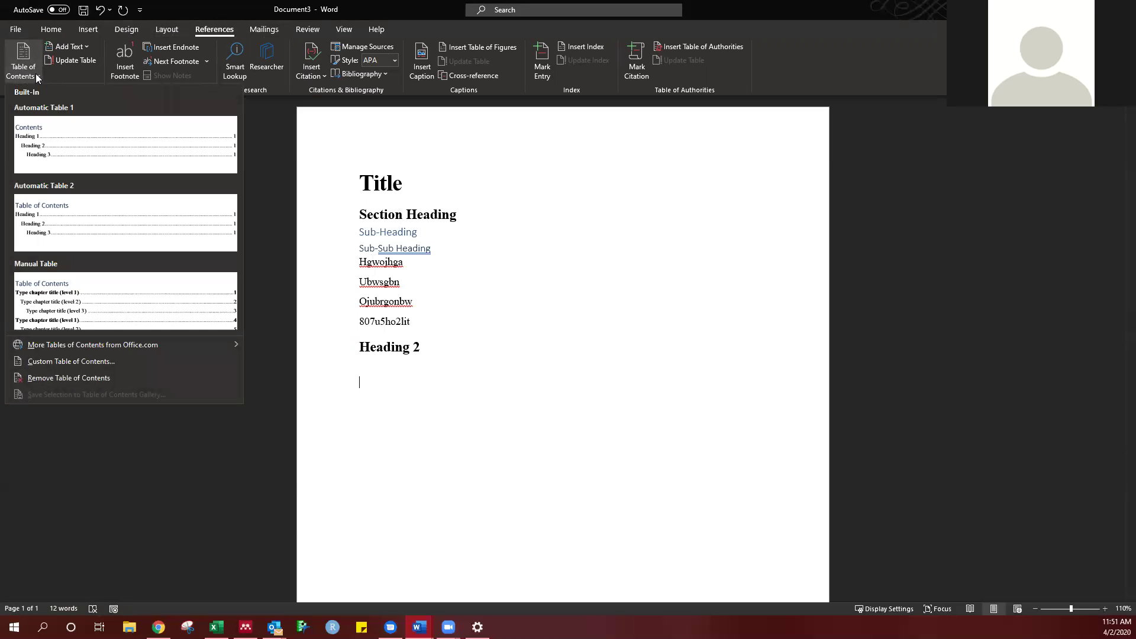
{"action": "left_click", "coordinate": [97, 137]}
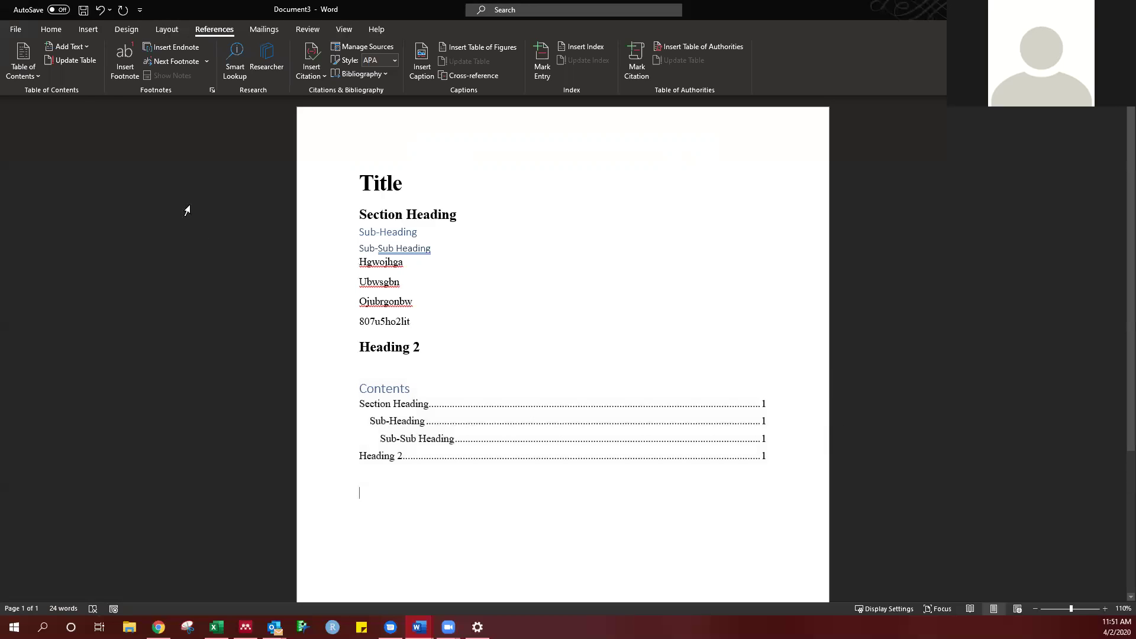
{"action": "left_click", "coordinate": [77, 52]}
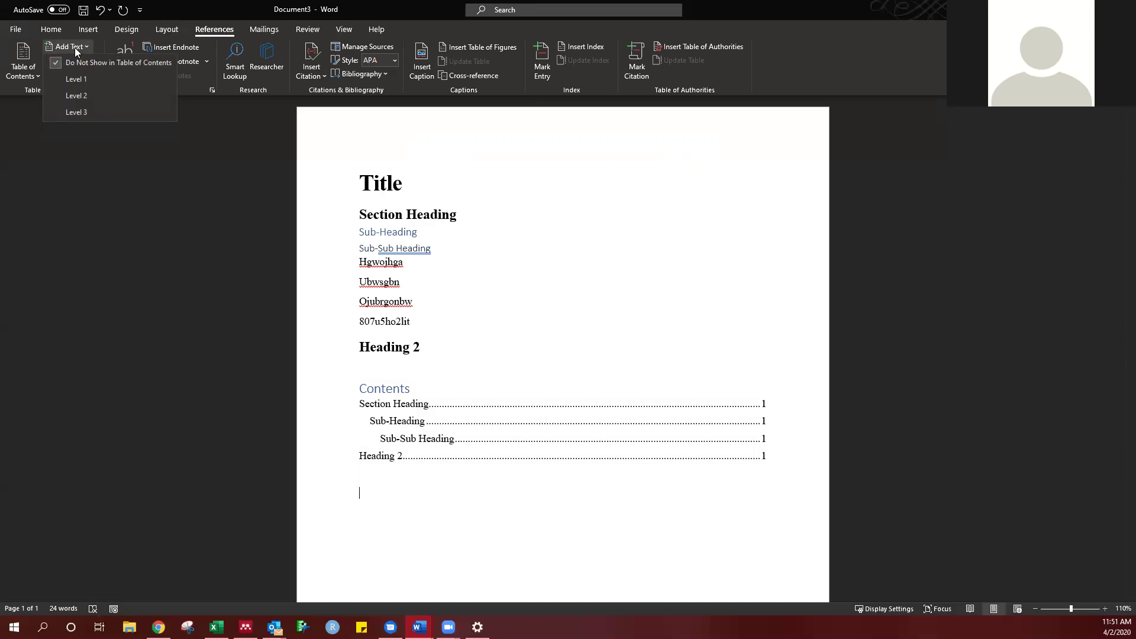
{"action": "left_click", "coordinate": [77, 51]}
{"action": "left_click", "coordinate": [520, 406]}
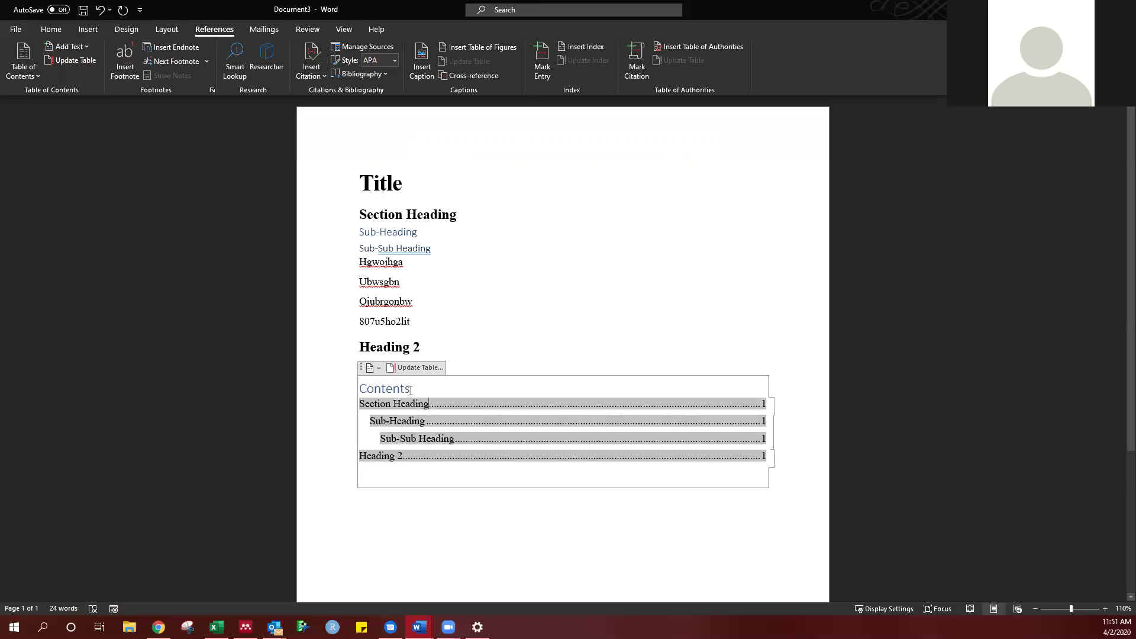
- Format the 'Contents' title as black Times New Roman instead of blue Calibri Light
{"action": "double_click", "coordinate": [410, 390]}
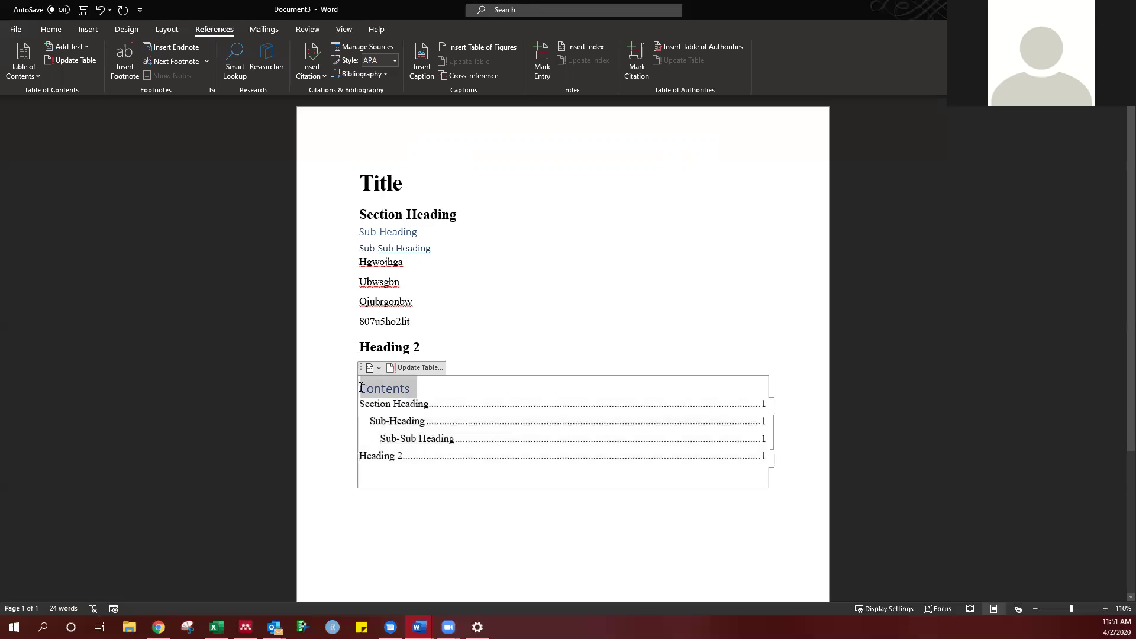
{"action": "left_click", "coordinate": [51, 30]}
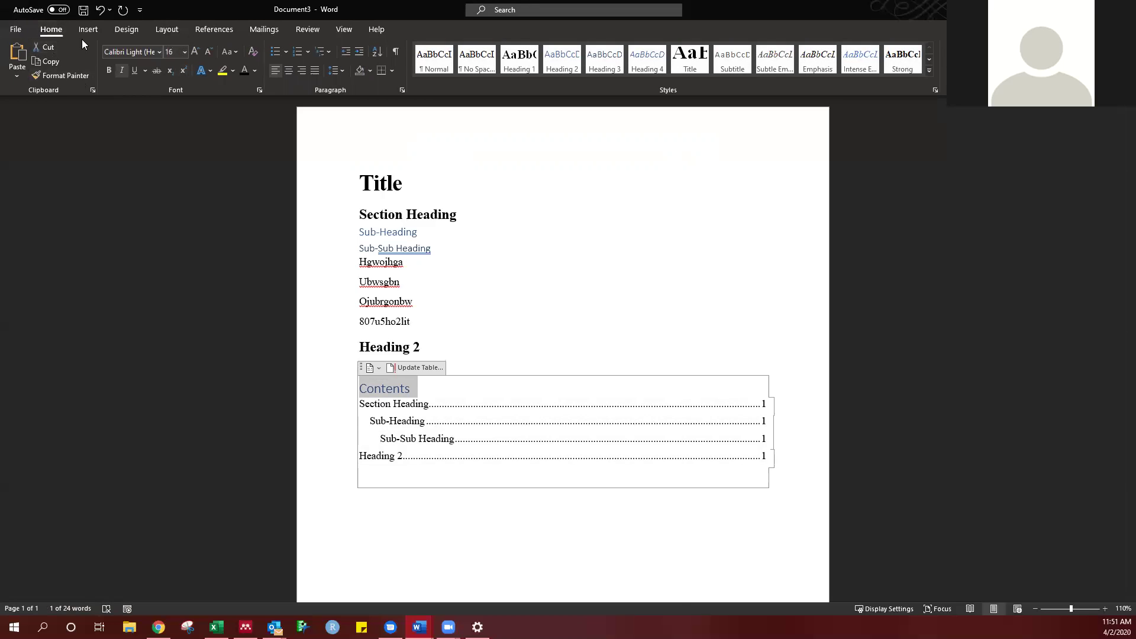
{"action": "left_click", "coordinate": [156, 51]}
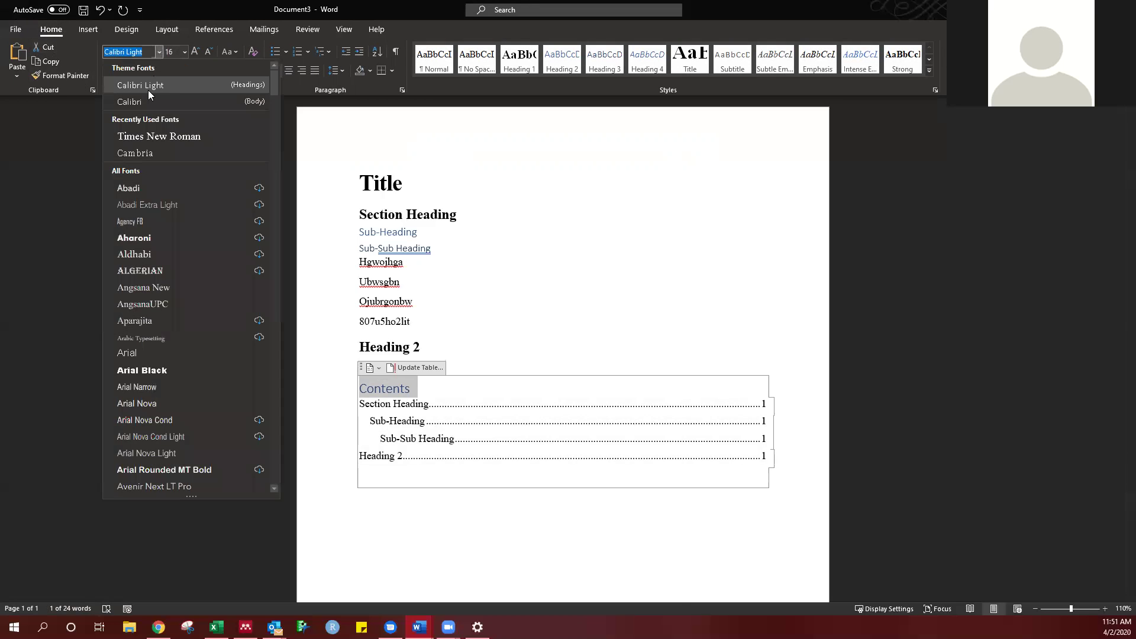
{"action": "left_click", "coordinate": [142, 138]}
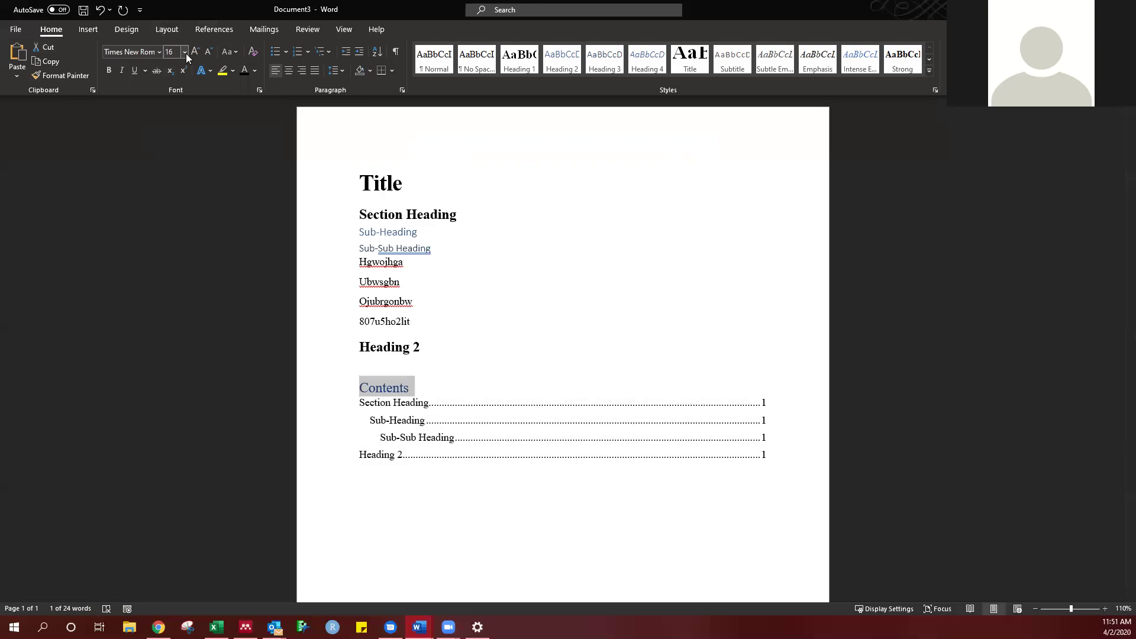
{"action": "left_click", "coordinate": [246, 70]}
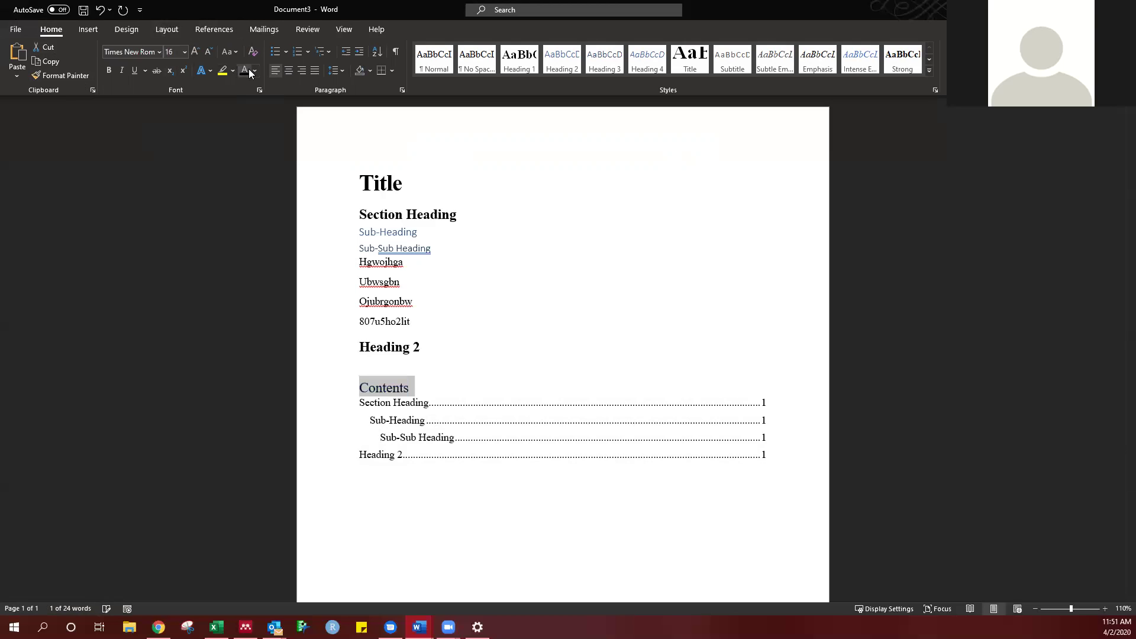
{"action": "left_click", "coordinate": [519, 248]}
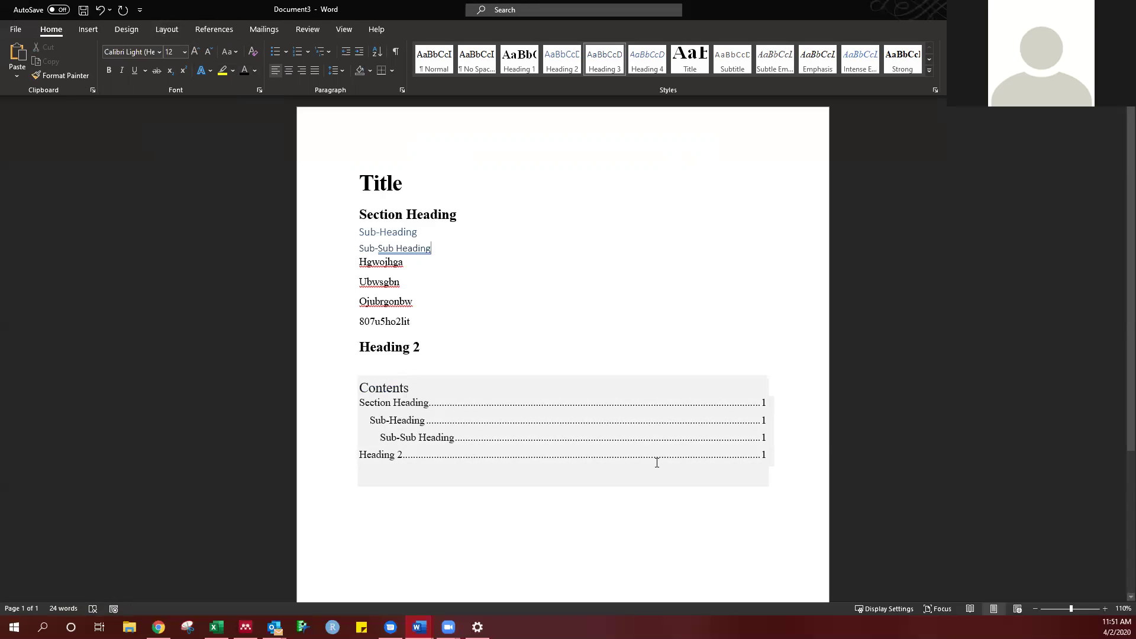
- Switch to the References tab and place the cursor at the end of 'Section Heading'
{"action": "left_click", "coordinate": [211, 29]}
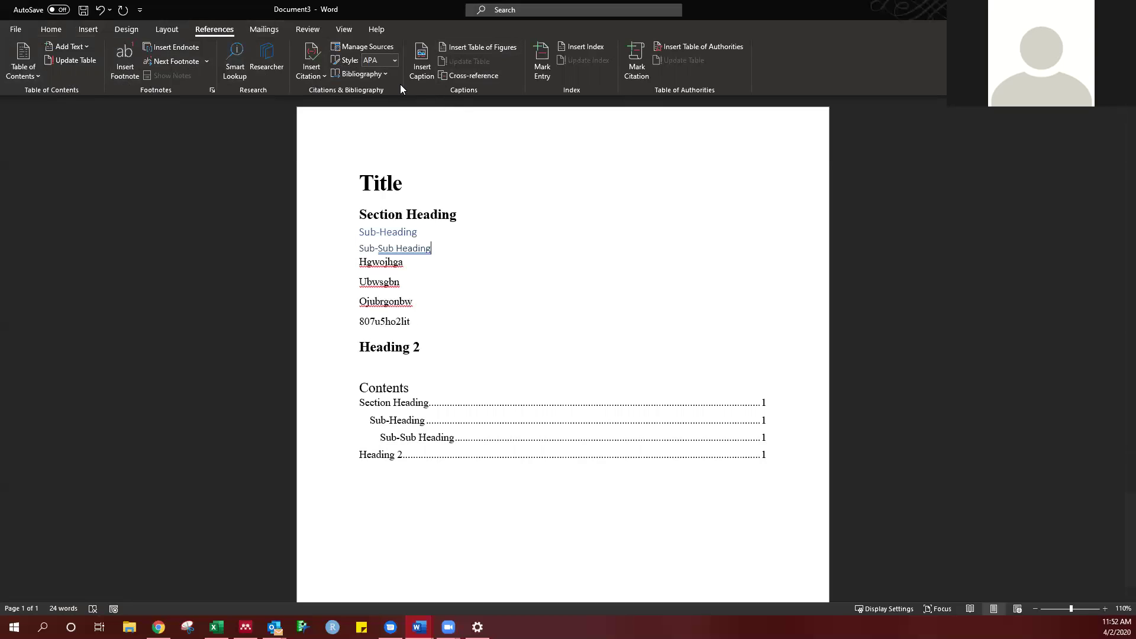
{"action": "left_click", "coordinate": [514, 212]}
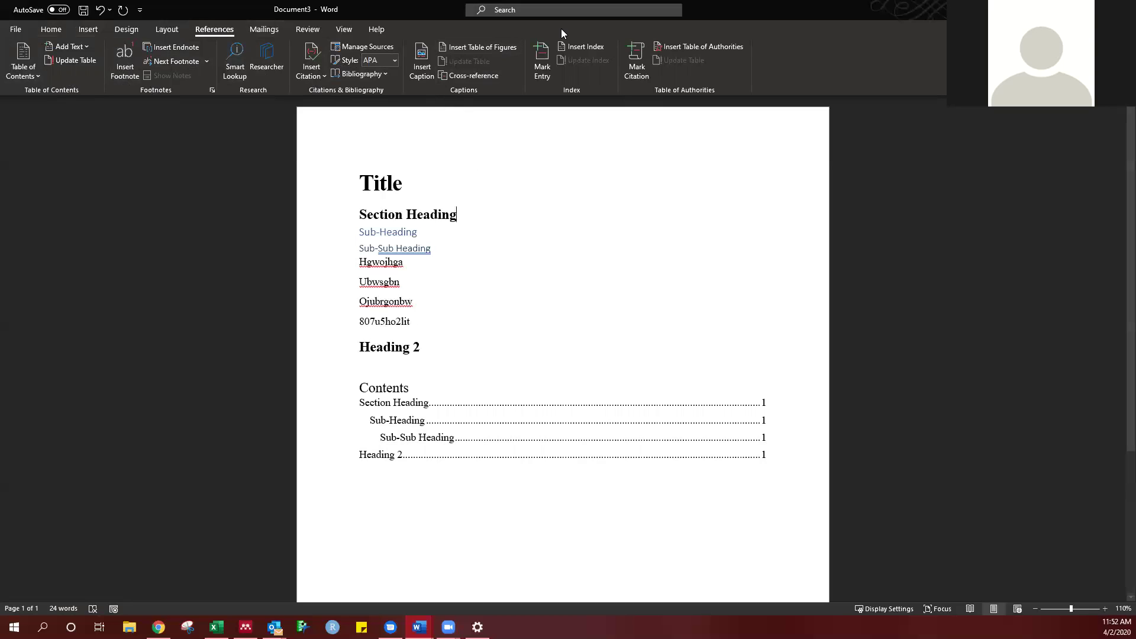